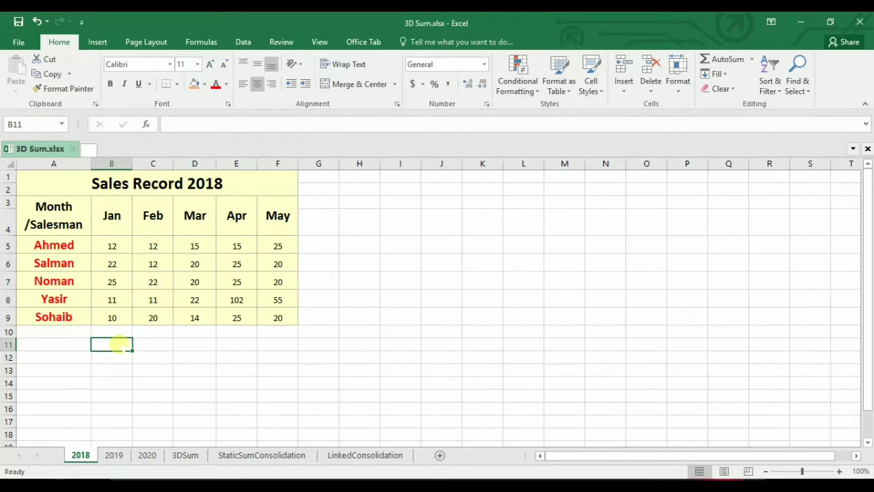
Examine the salesman names, month headings and January to May sales figures on the 2018 sheet
left_click(79, 249)
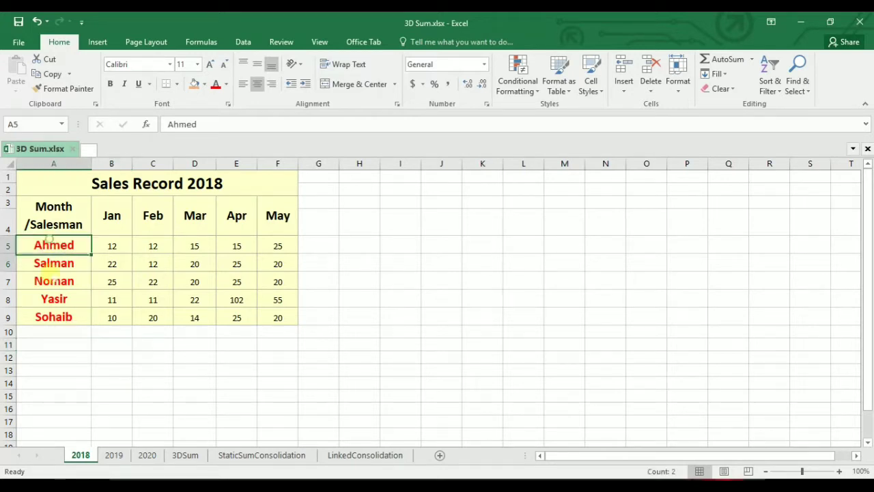
key("ctrl+shift+Down")
left_click_drag(95, 215, 278, 220)
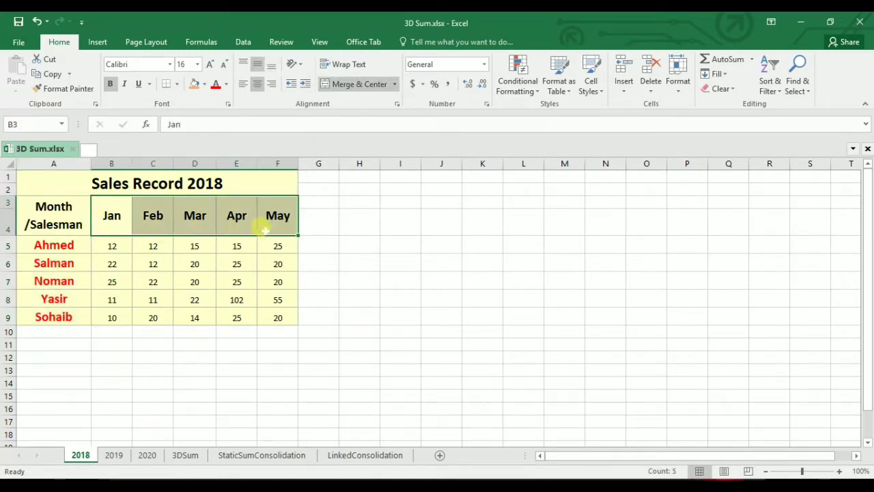
left_click_drag(279, 246, 123, 318)
left_click(130, 347)
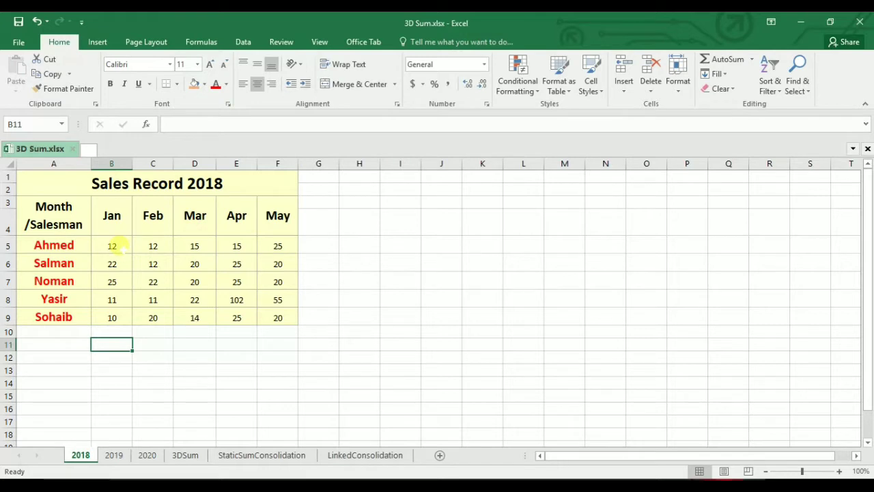
left_click_drag(115, 247, 278, 246)
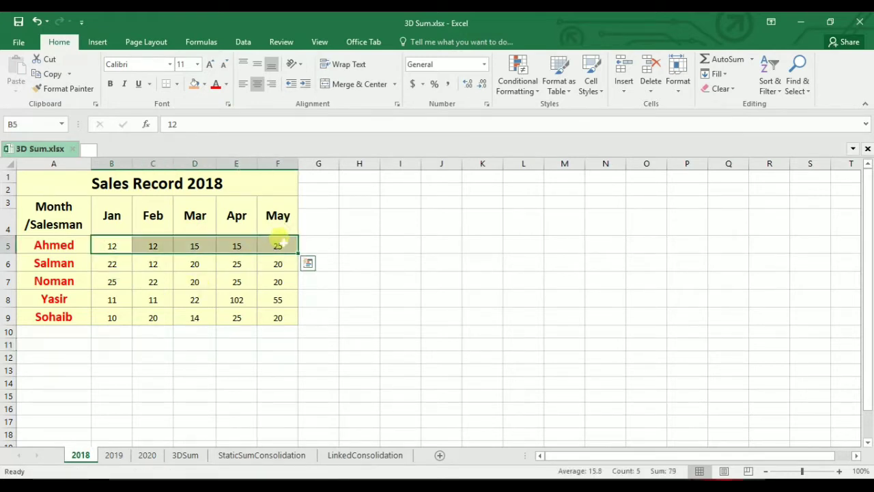
left_click_drag(279, 237, 280, 317)
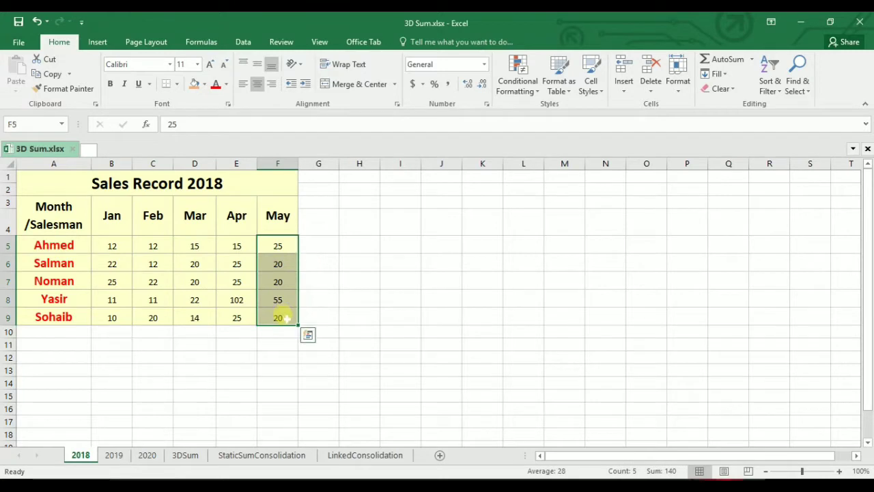
left_click_drag(112, 245, 278, 247)
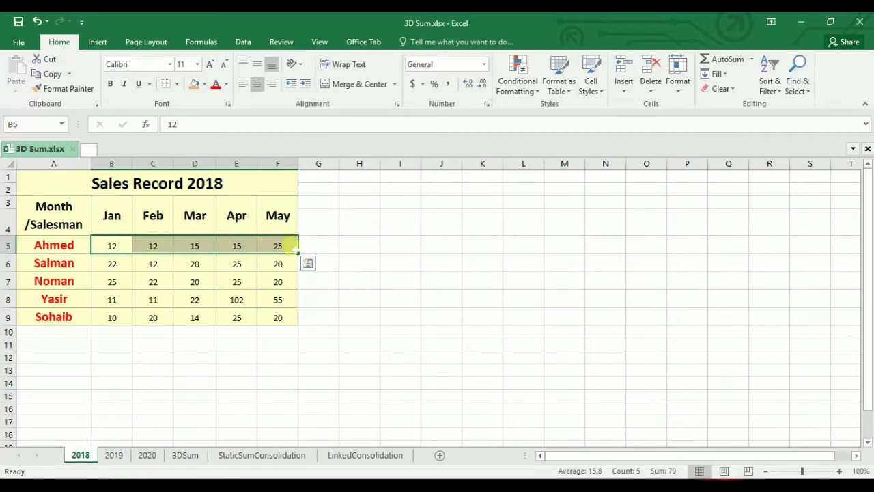
Total the first salesman's January to May 2018 sales in cell G5 with the formula =SUM(B5:F5)
left_click(318, 244)
type("=")
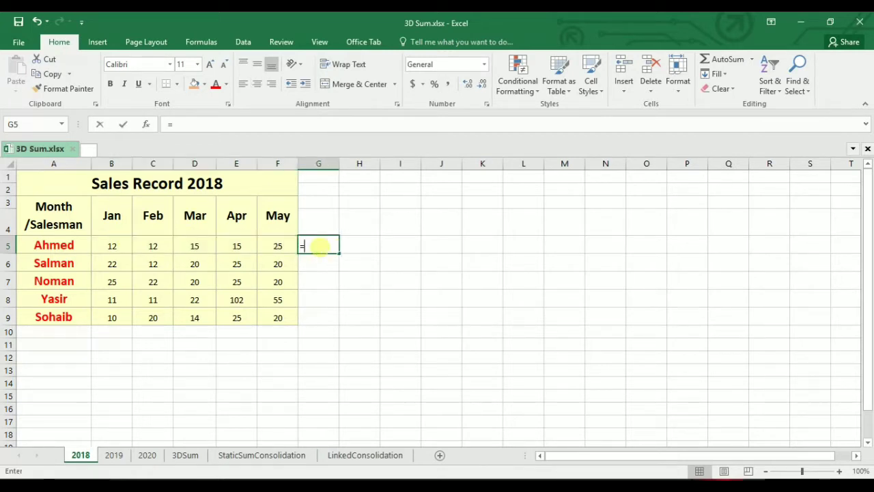
type("sum")
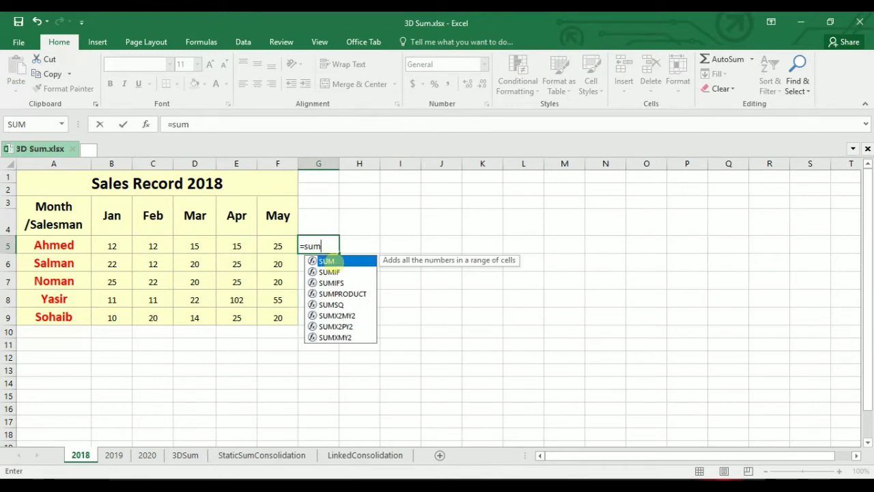
double_click(334, 258)
left_click_drag(112, 245, 278, 250)
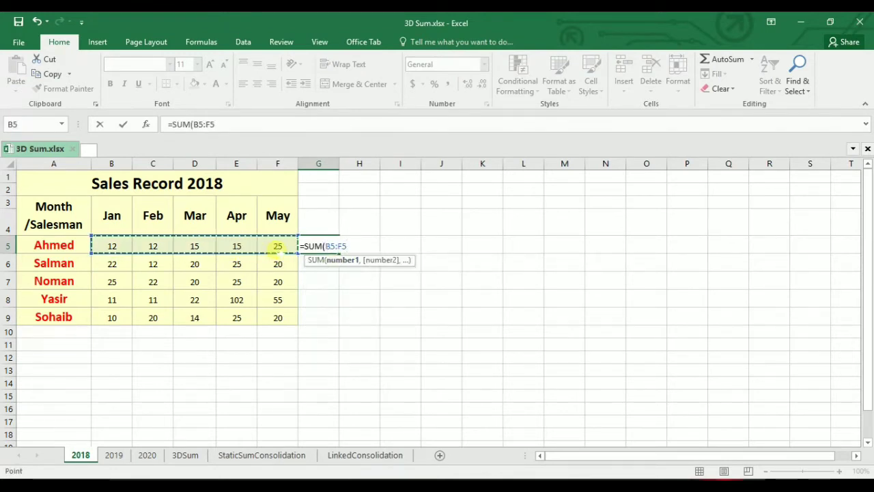
type(")")
key("Return")
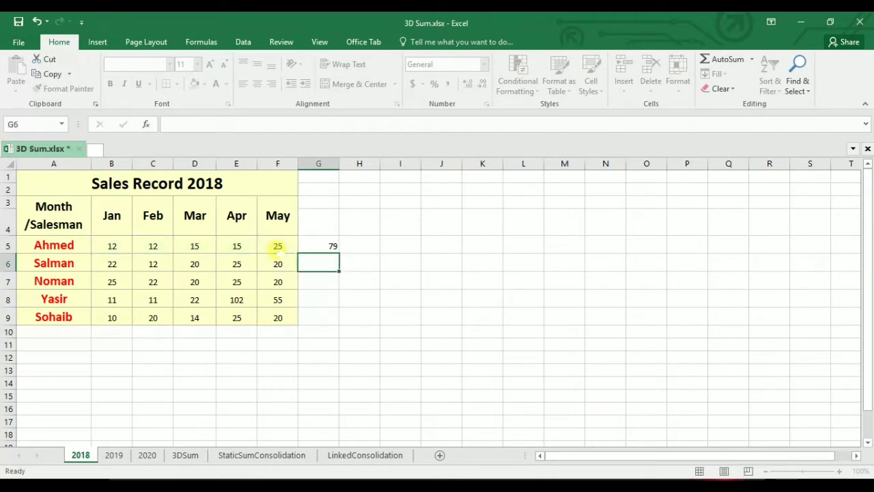
Check the formula in G5 against its source row, and clear it from the cell
left_click(316, 246)
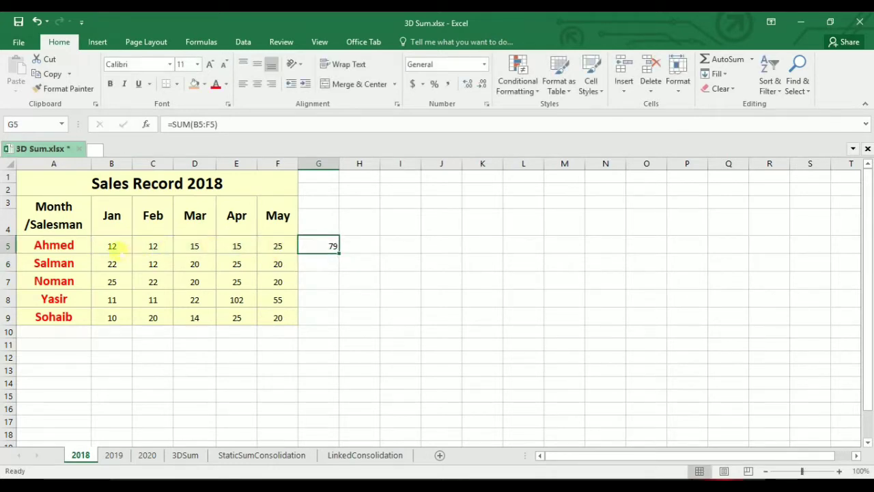
left_click_drag(111, 246, 325, 245)
left_click(325, 246)
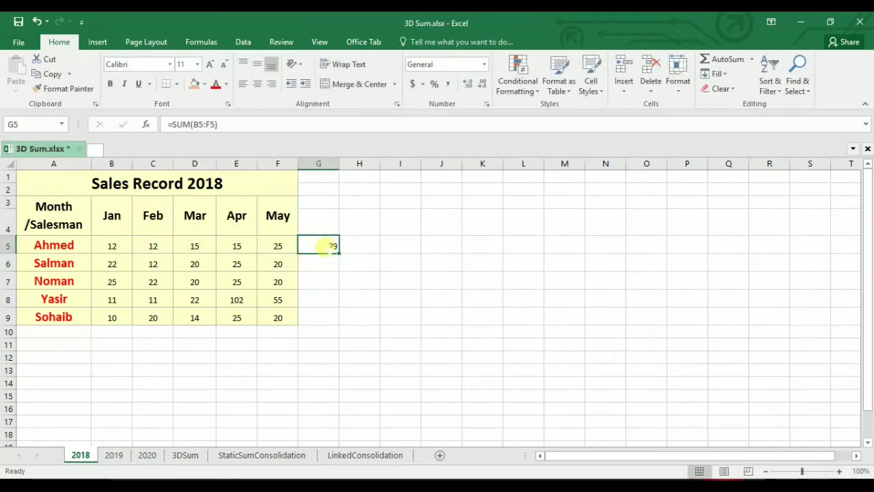
key("BackSpace")
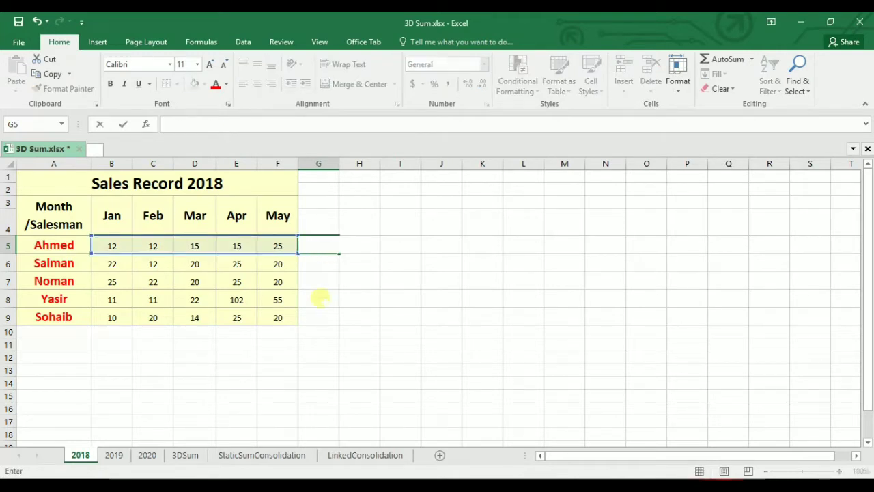
left_click(318, 296)
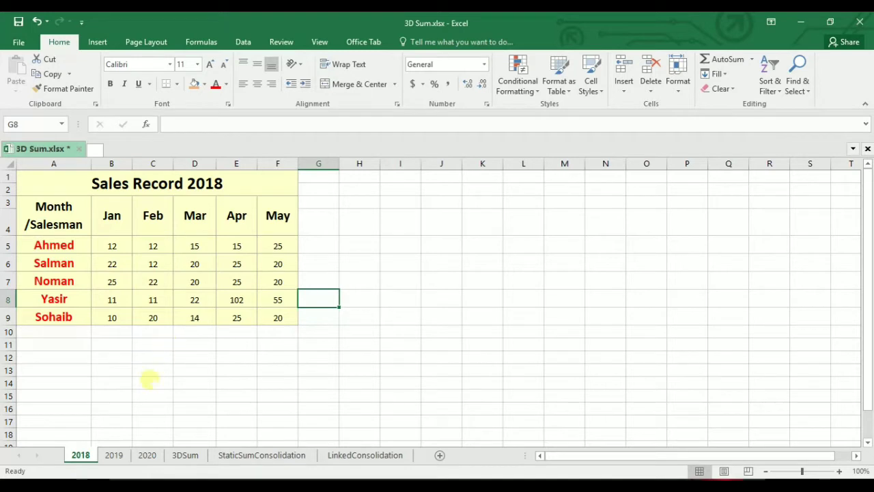
Review the yearly sales records on the 2018, 2019 and 2020 sheets, and look at the 3DSum sheet
left_click(203, 183)
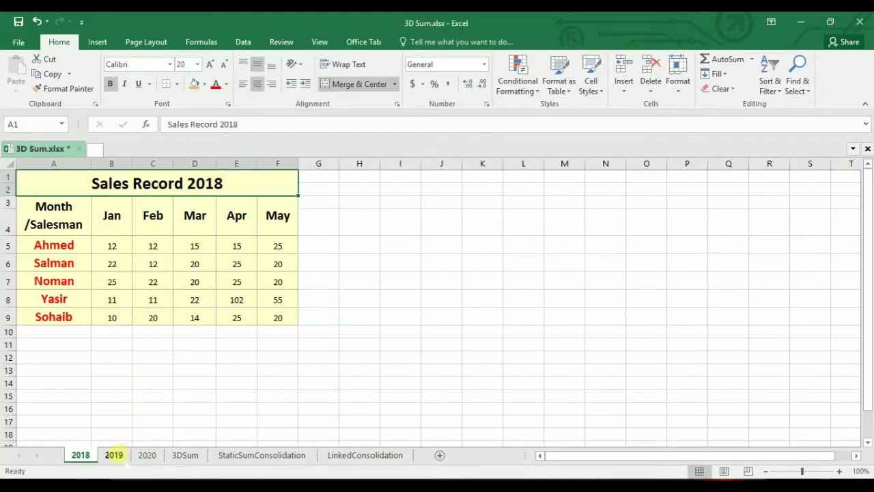
left_click(114, 454)
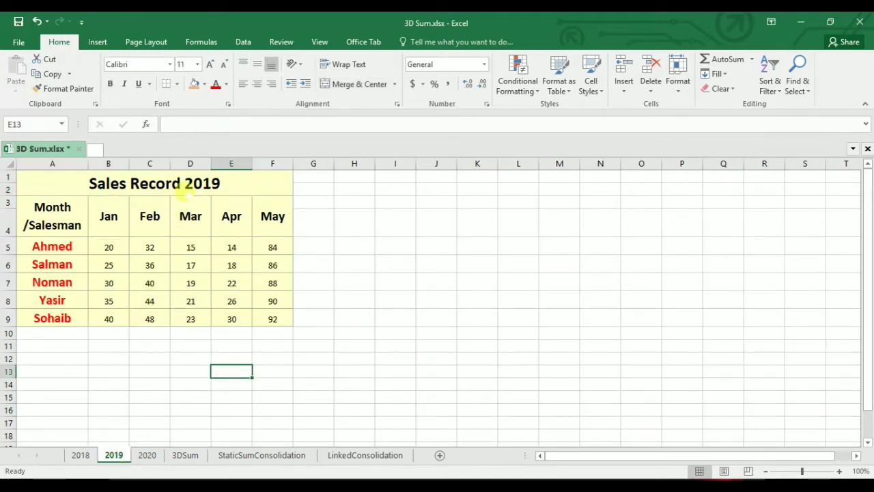
left_click(186, 193)
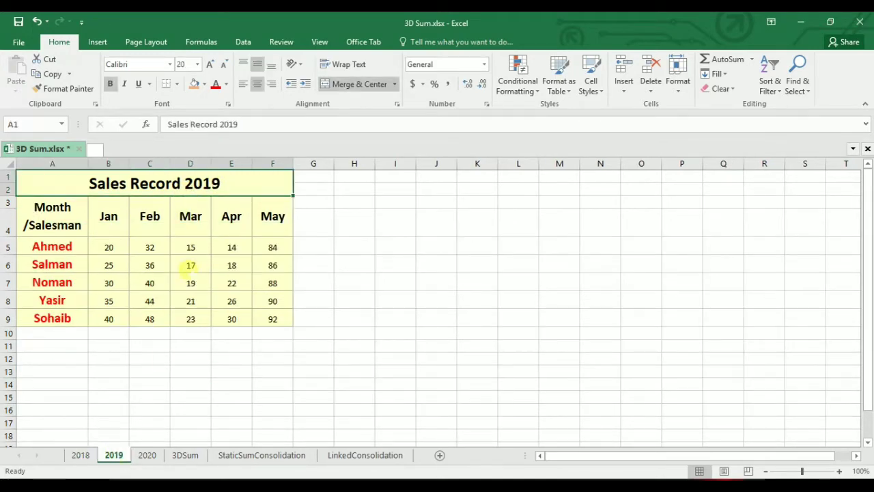
left_click(147, 454)
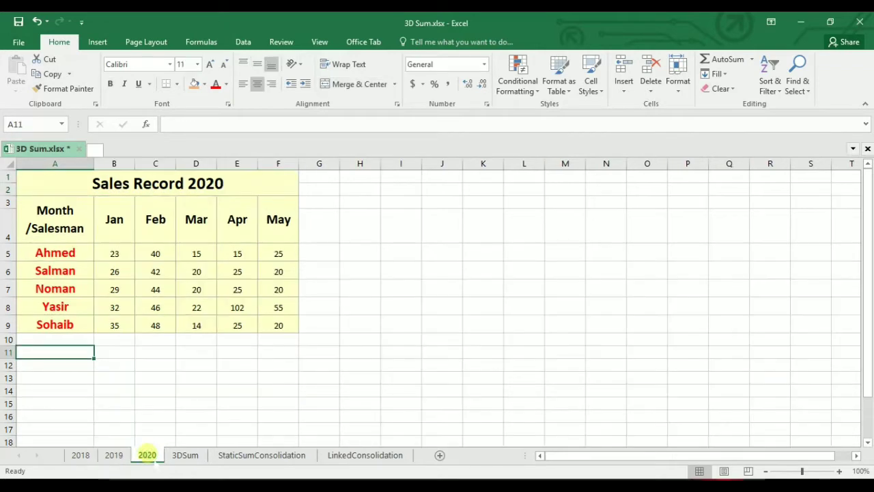
left_click(198, 183)
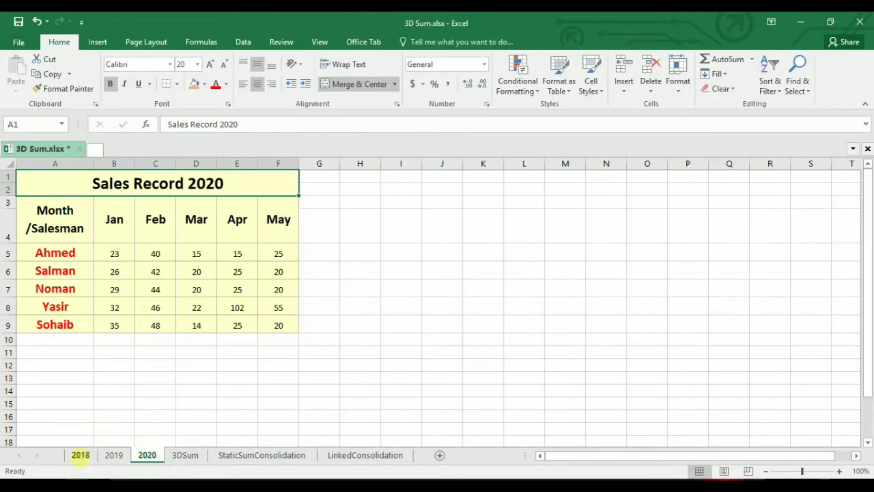
left_click(80, 454)
left_click(114, 455)
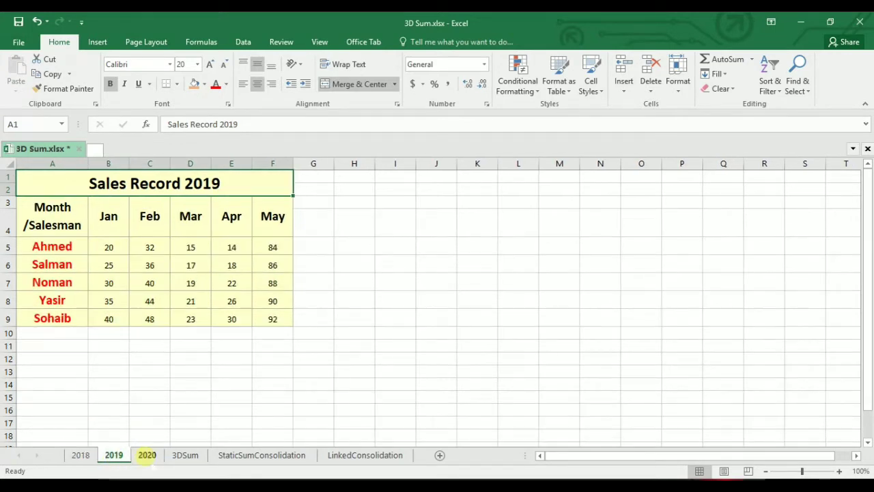
left_click(147, 456)
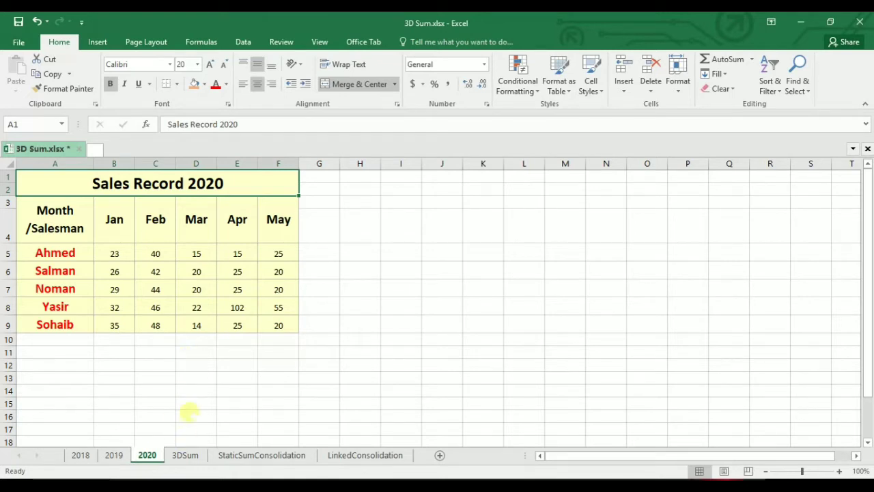
left_click(186, 455)
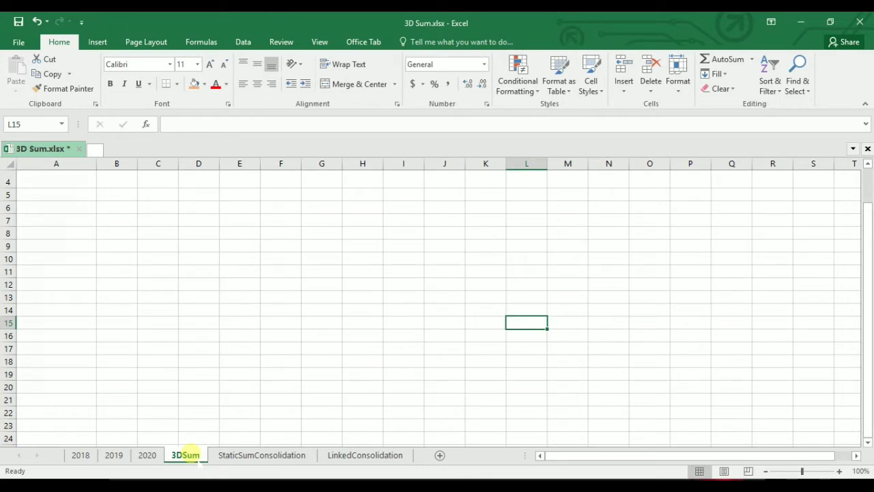
left_click(182, 361)
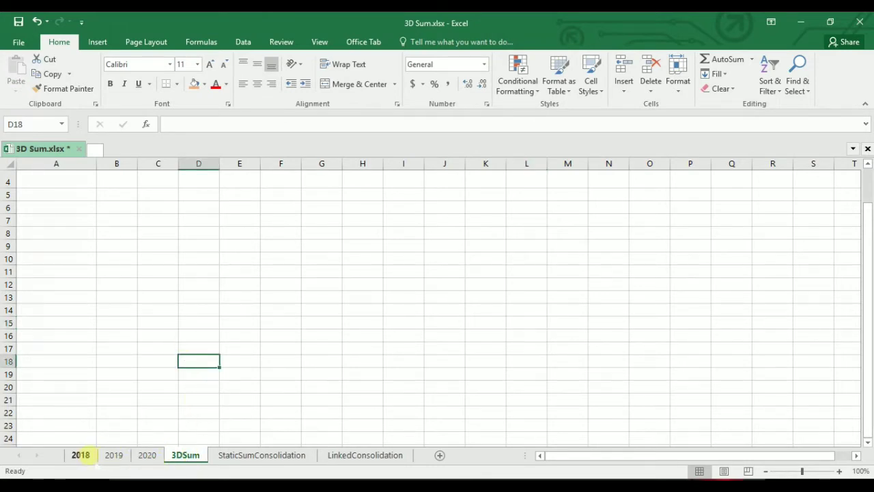
Compare the table layout and the cell address of the first salesman's January figure across the 2018, 2019 and 2020 sheets
left_click(80, 454)
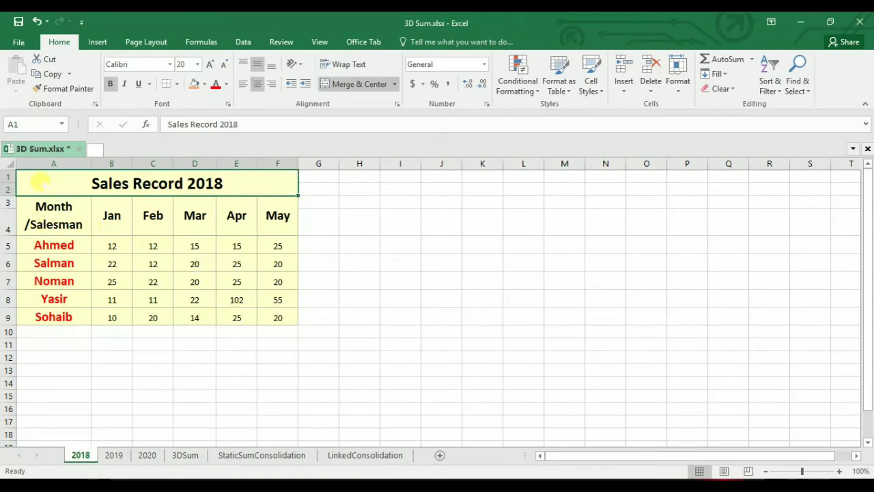
left_click(40, 206)
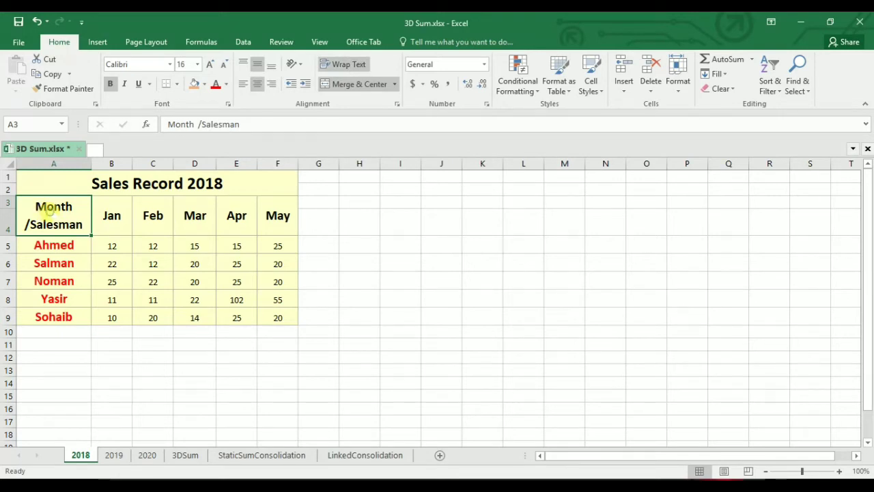
left_click_drag(49, 210, 87, 217)
left_click(111, 246)
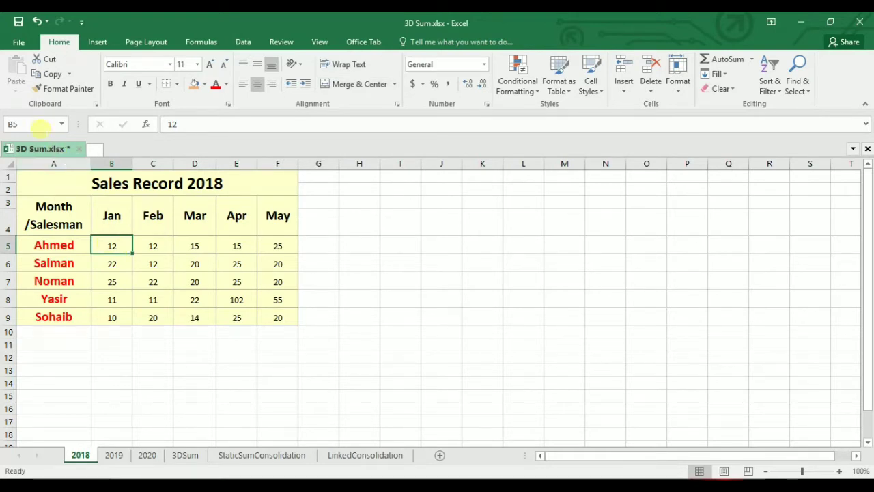
left_click(13, 124)
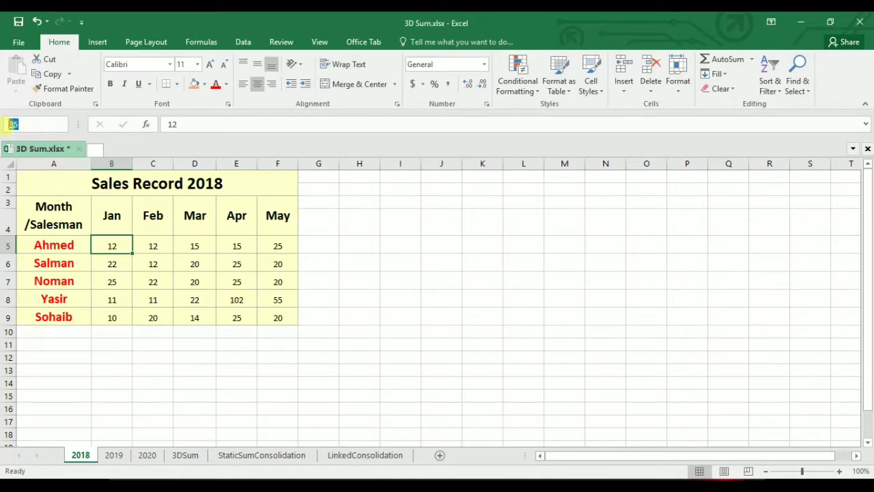
left_click(113, 454)
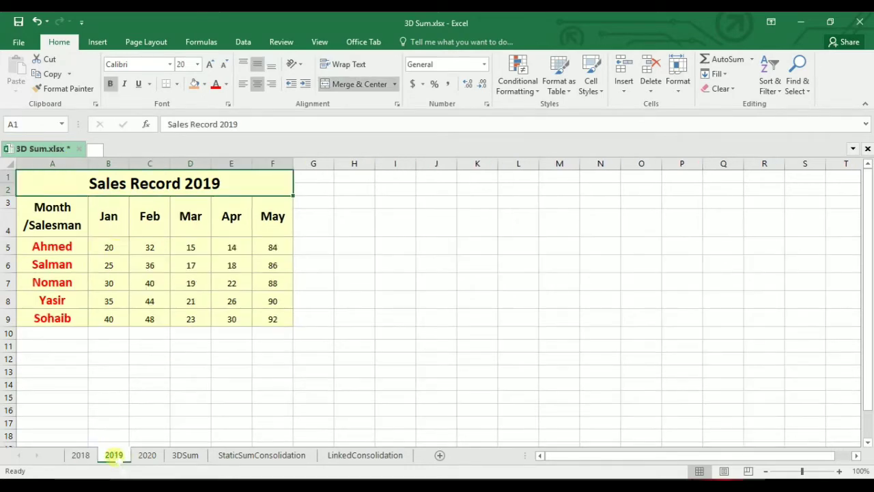
left_click(108, 246)
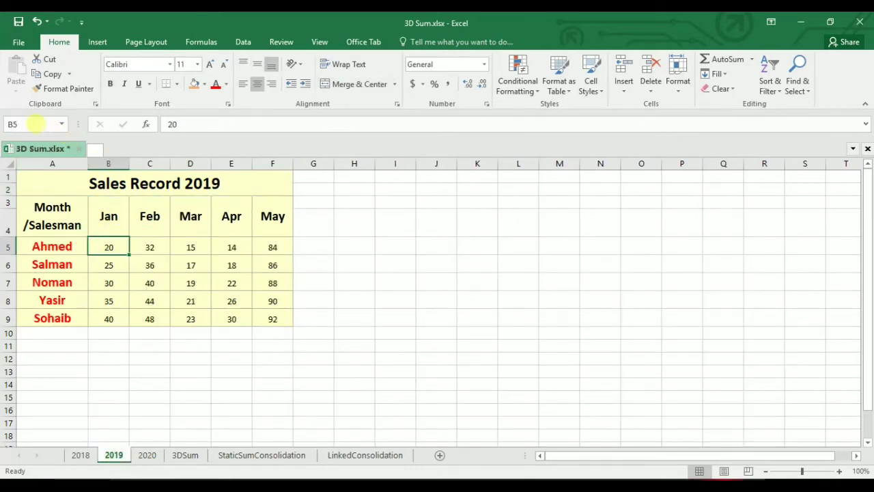
left_click(27, 124)
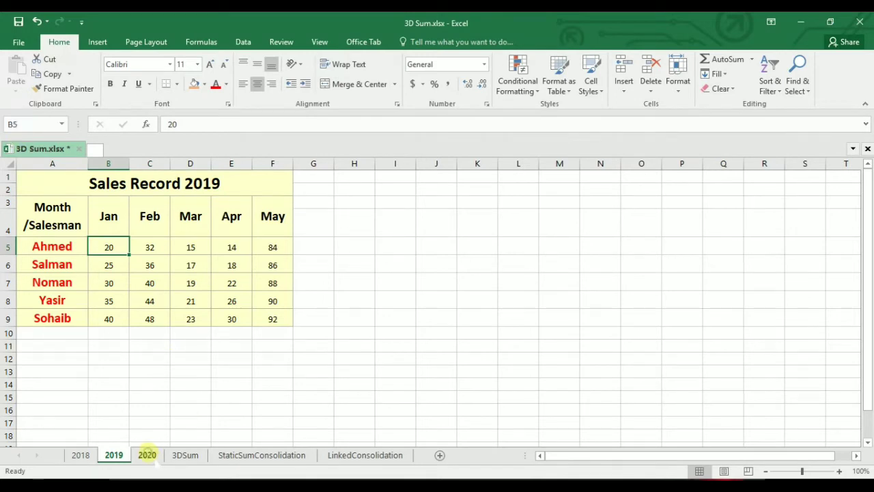
left_click(147, 455)
left_click(110, 251)
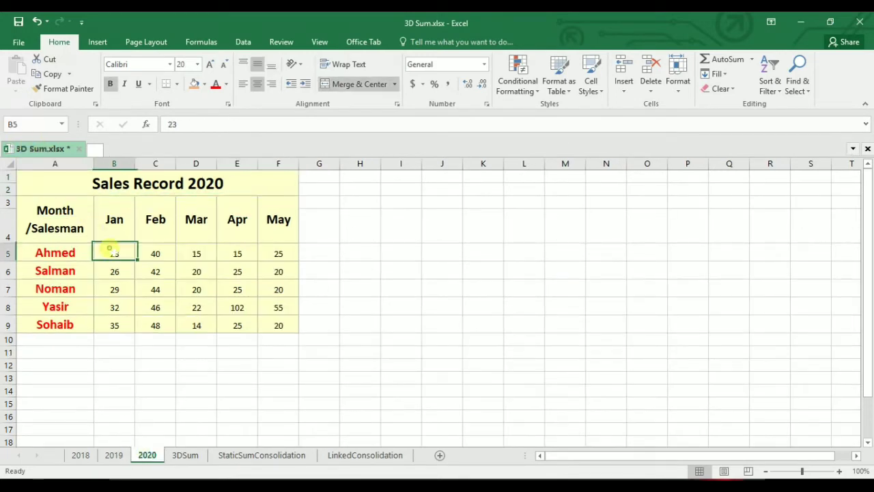
left_click(21, 123)
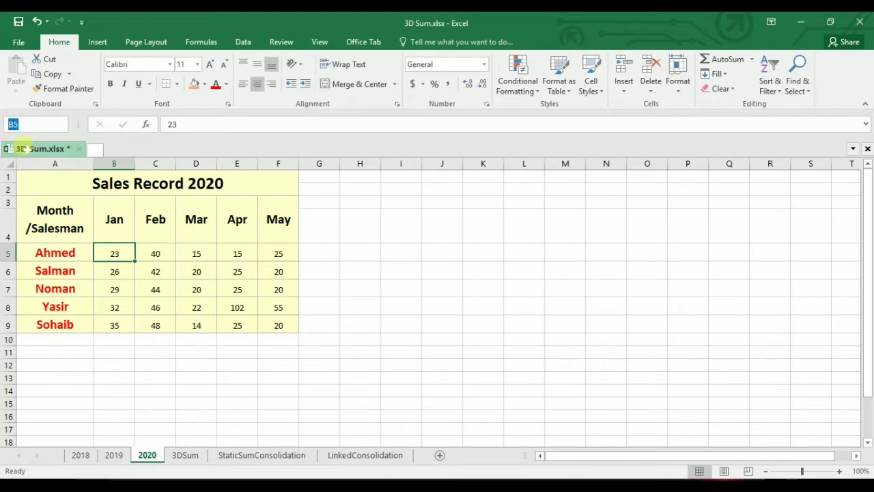
left_click(198, 339)
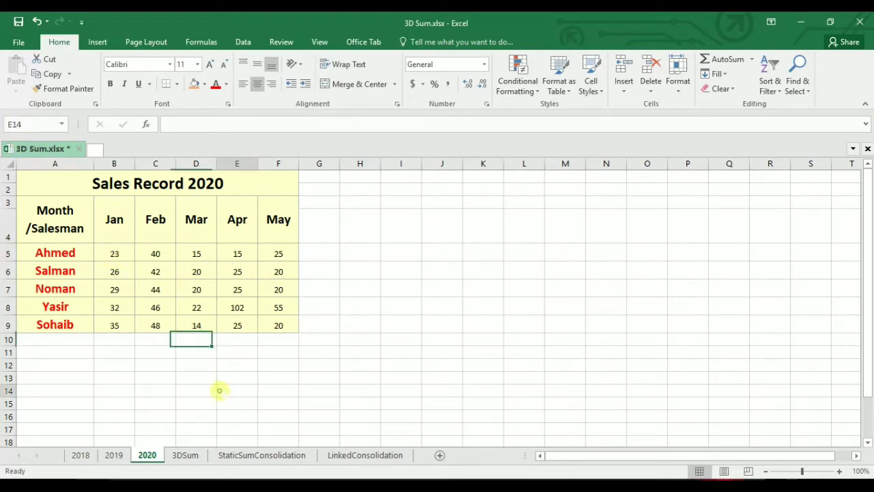
left_click(220, 390)
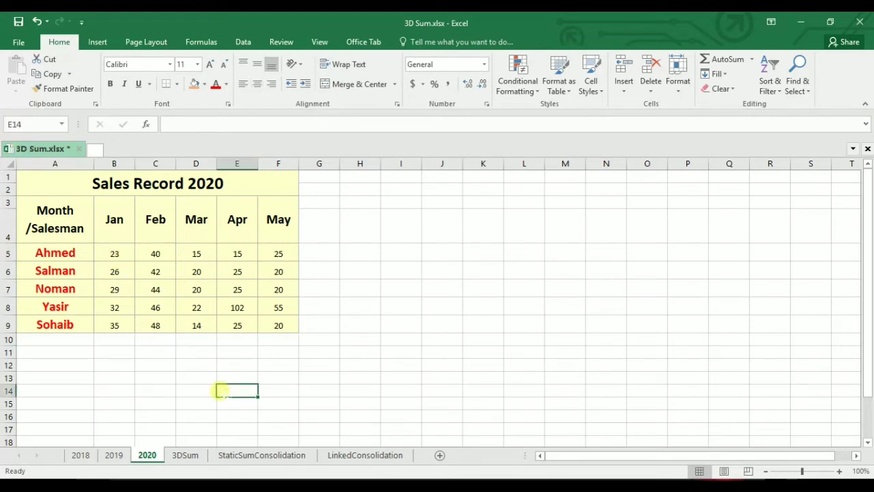
In cell B5 of the 3DSum sheet, total B5 across the three yearly sheets with the formula =SUM('2018:2020'!B5)
left_click(183, 455)
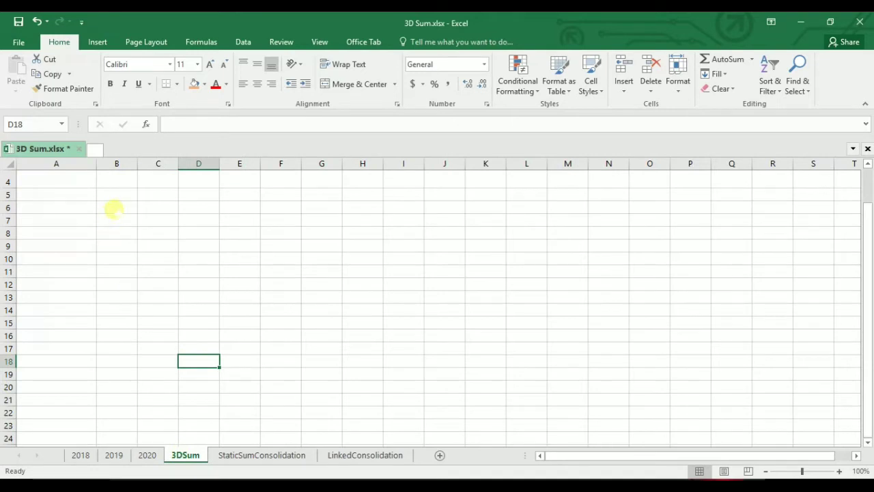
left_click(113, 219)
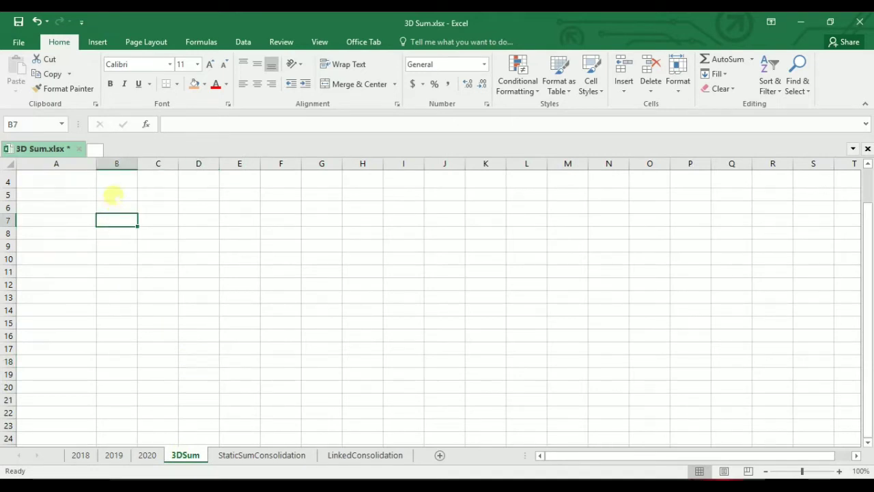
left_click(114, 195)
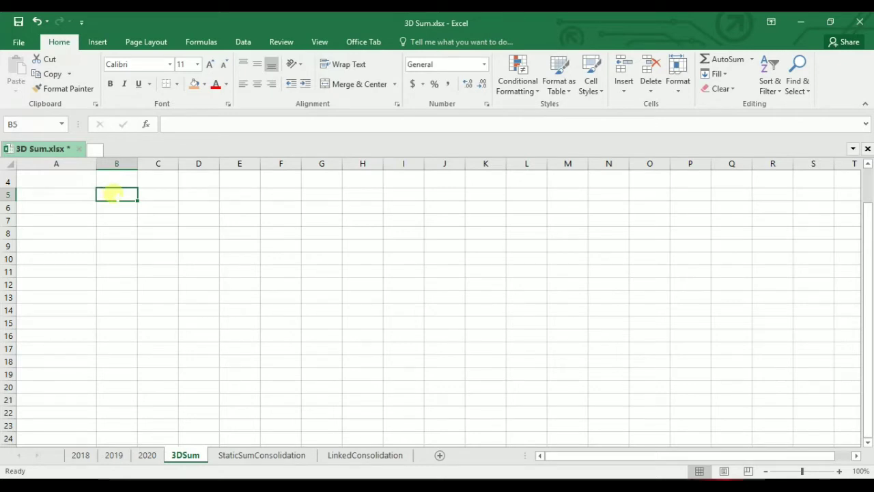
type("=")
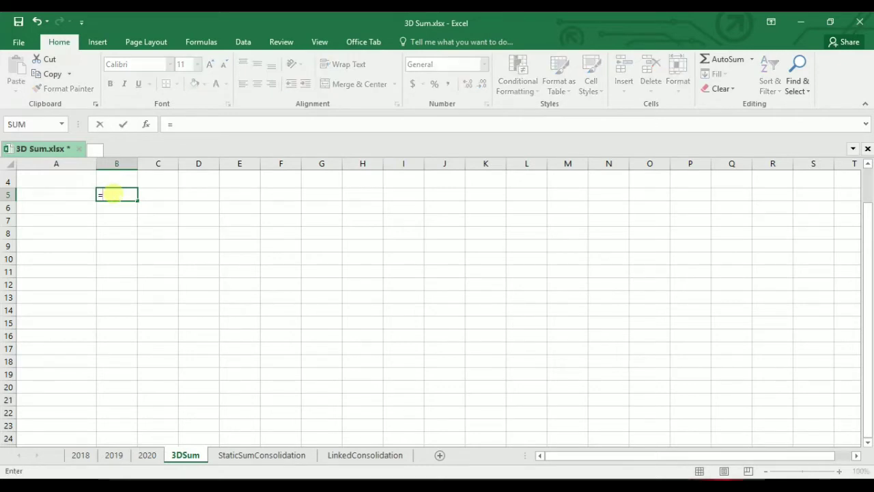
type("sum")
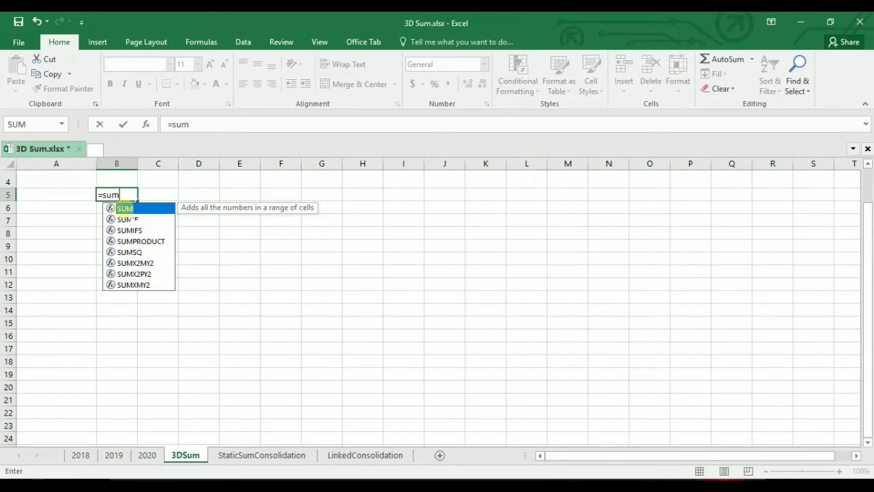
double_click(125, 208)
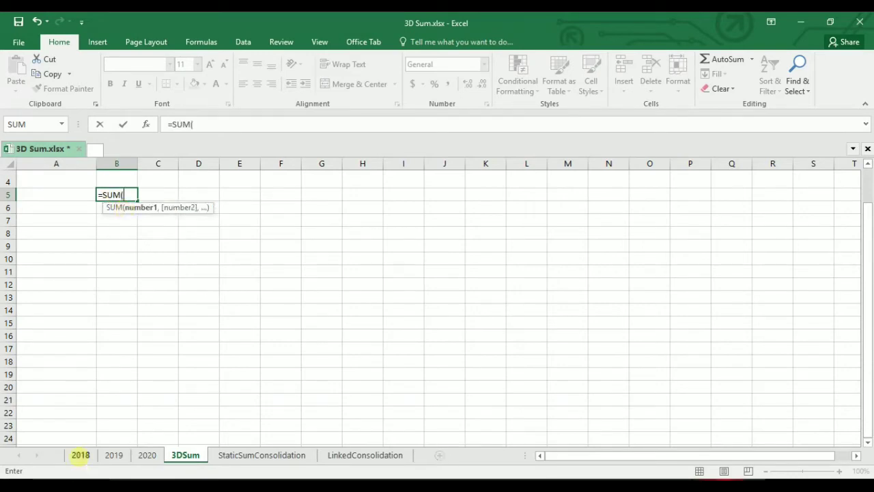
left_click(80, 456)
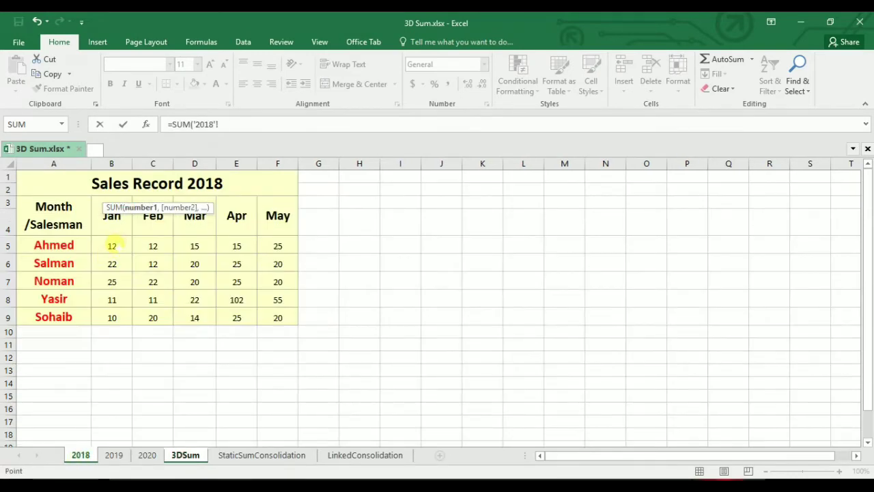
left_click(112, 245)
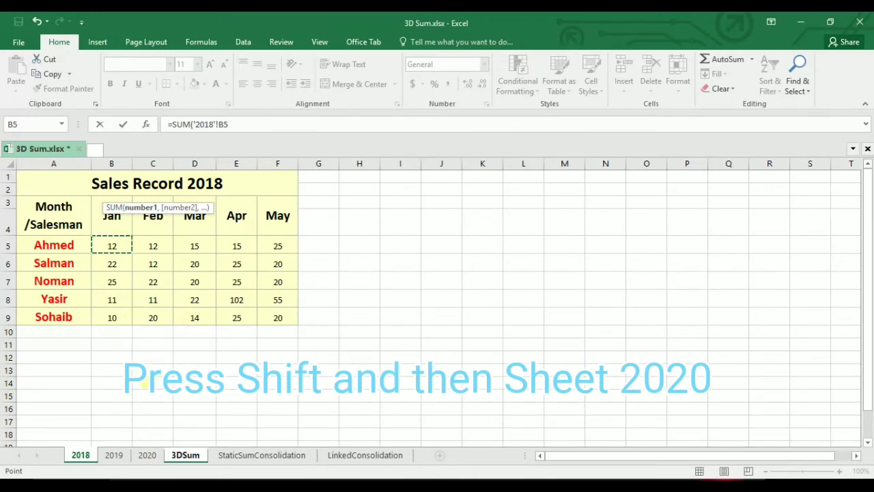
left_click(148, 454, "shift")
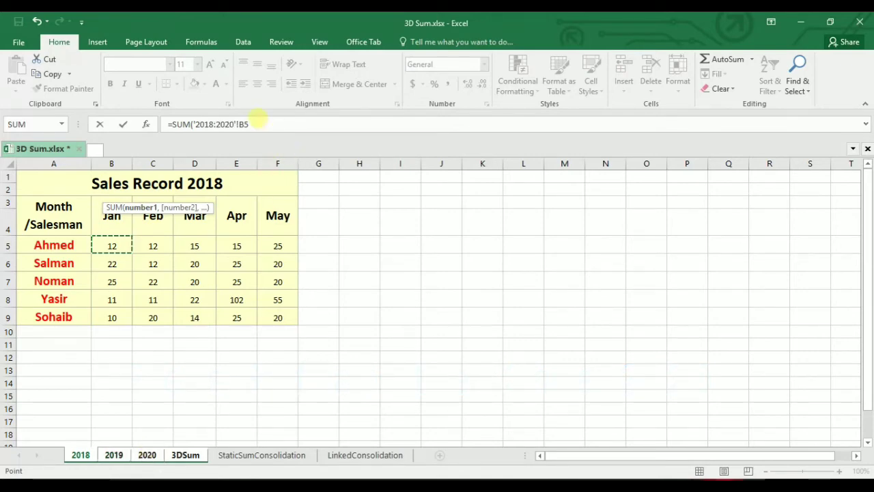
left_click(258, 123)
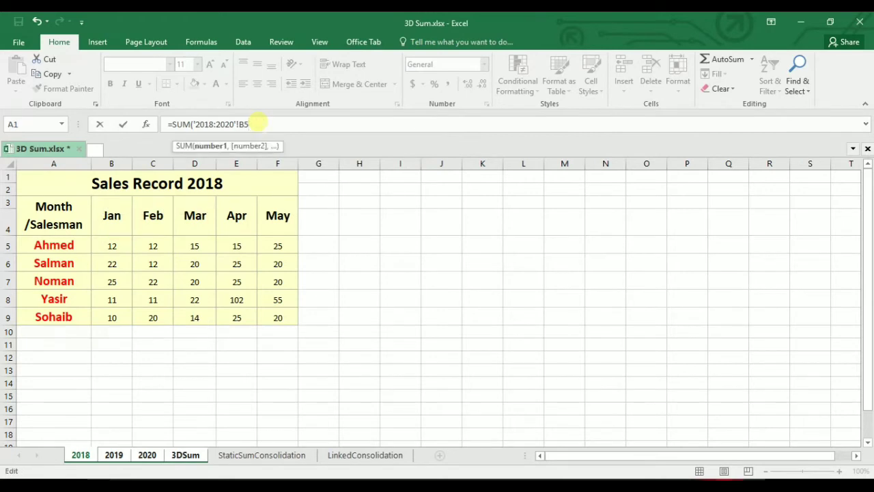
type(")")
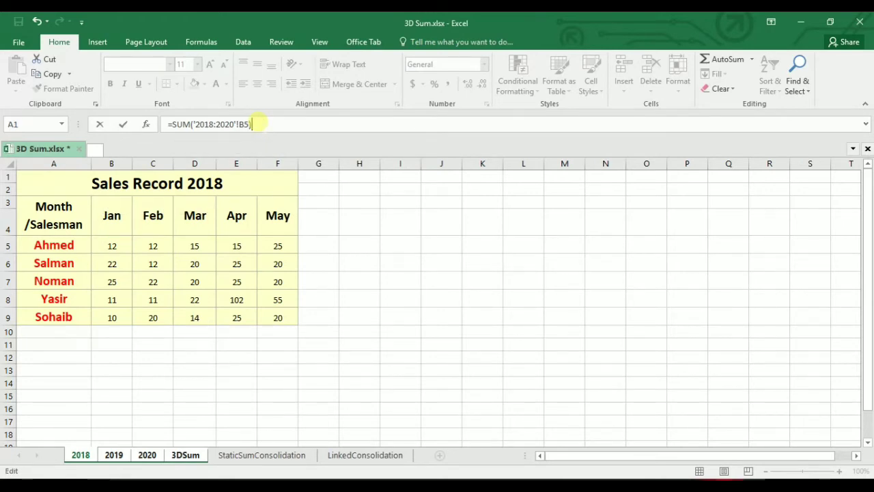
key("Return")
Make the total in B5 bold and centre it both vertically and horizontally in its cell
left_click(116, 193)
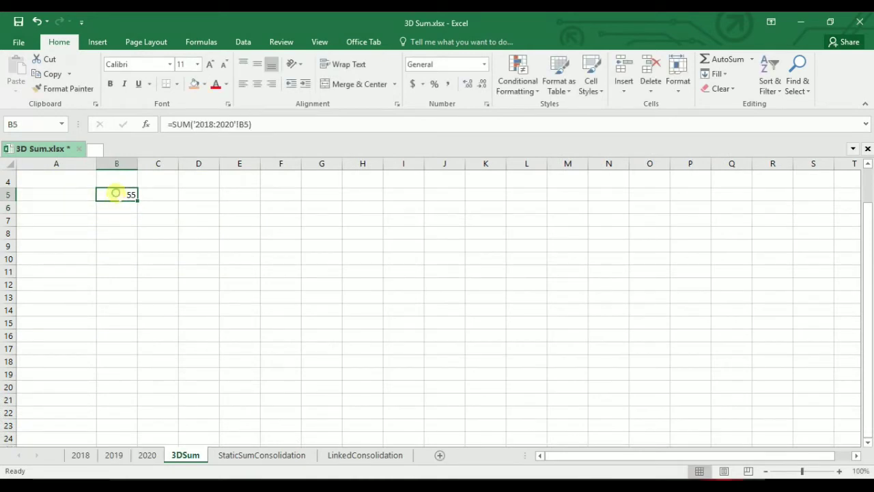
left_click(110, 83)
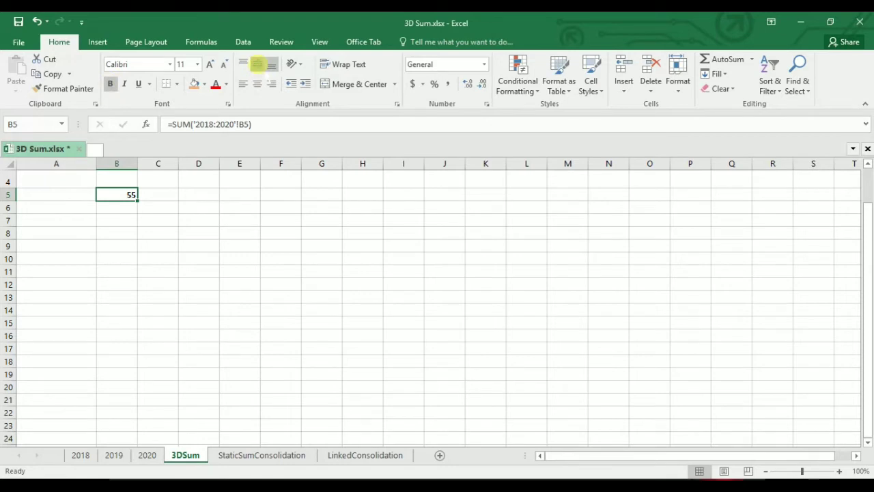
left_click(123, 205)
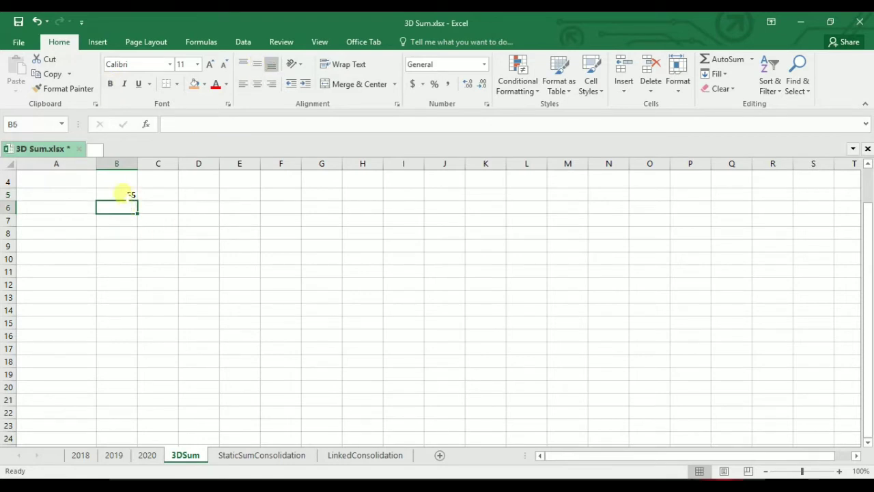
left_click(121, 194)
left_click(257, 64)
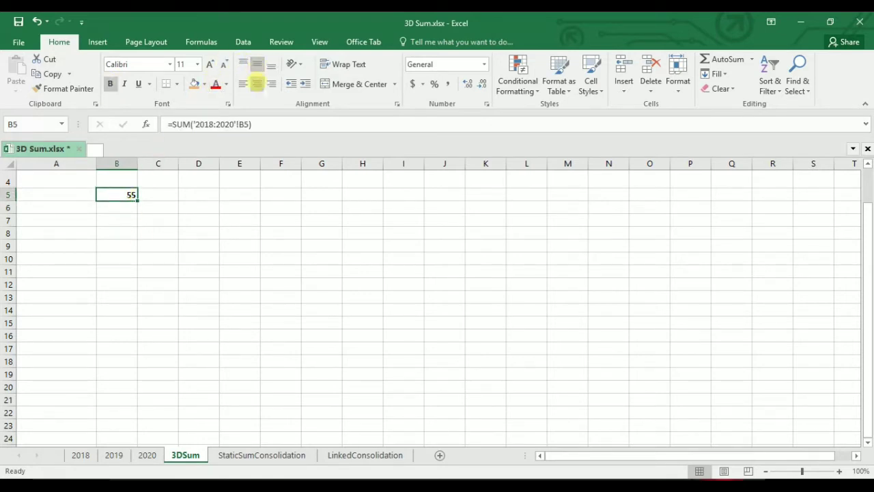
left_click(257, 83)
left_click(205, 259)
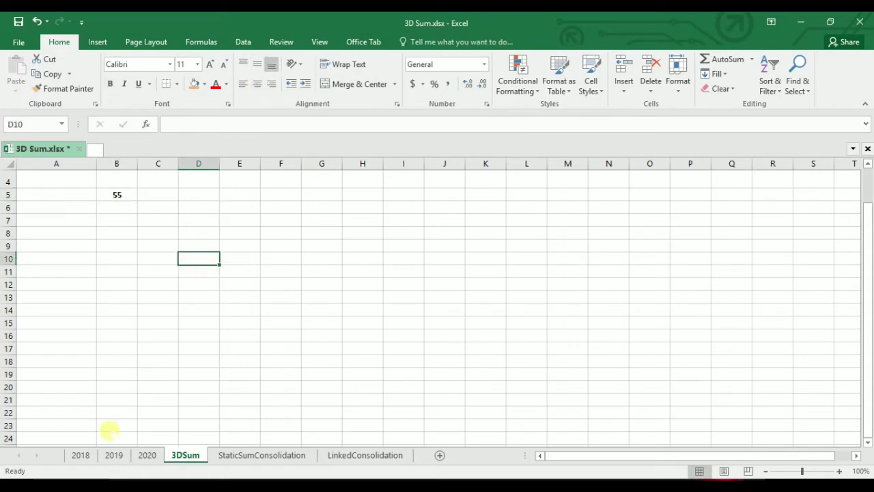
Check the first salesman's January figure in B5 on the 2018, 2019 and 2020 sheets against the 3D total
left_click(80, 455)
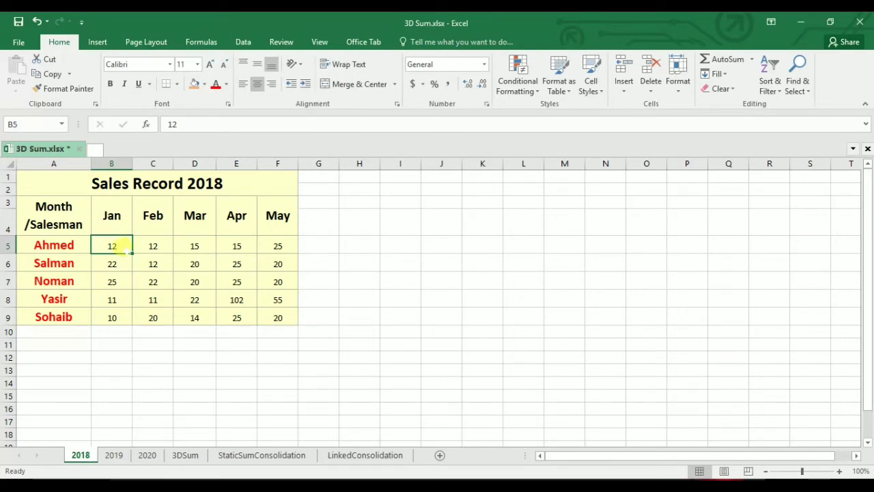
left_click(114, 455)
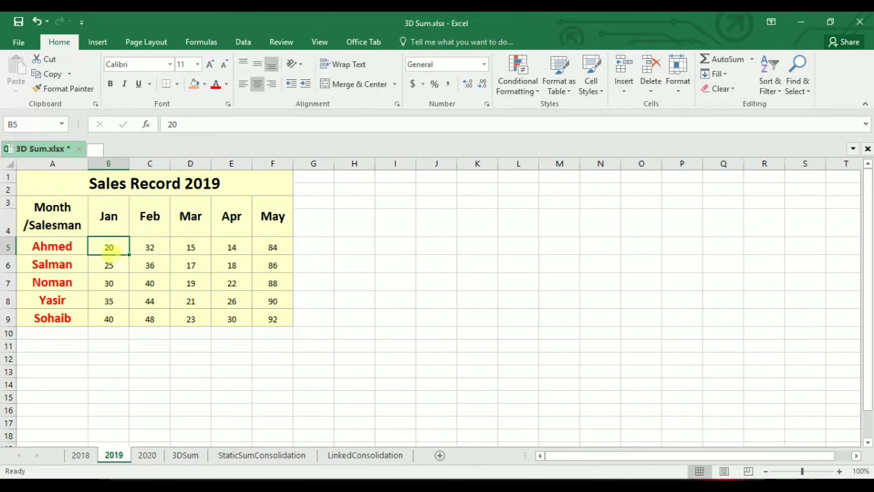
left_click(146, 455)
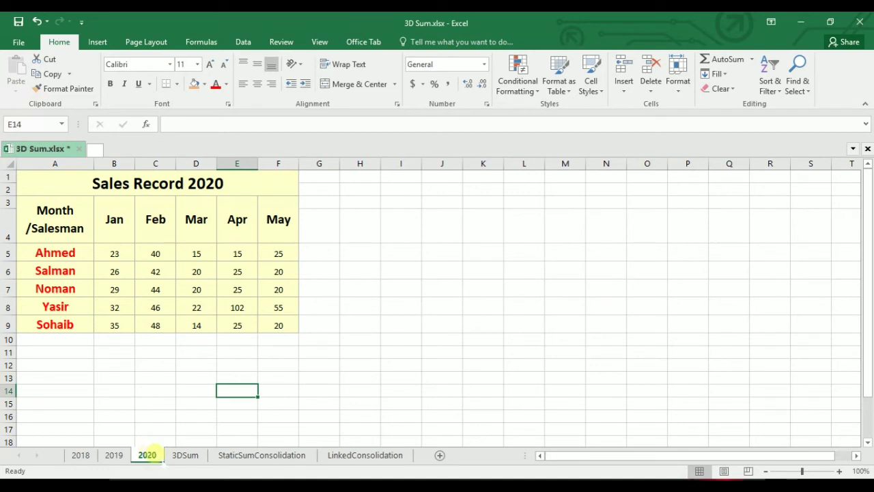
left_click(115, 254)
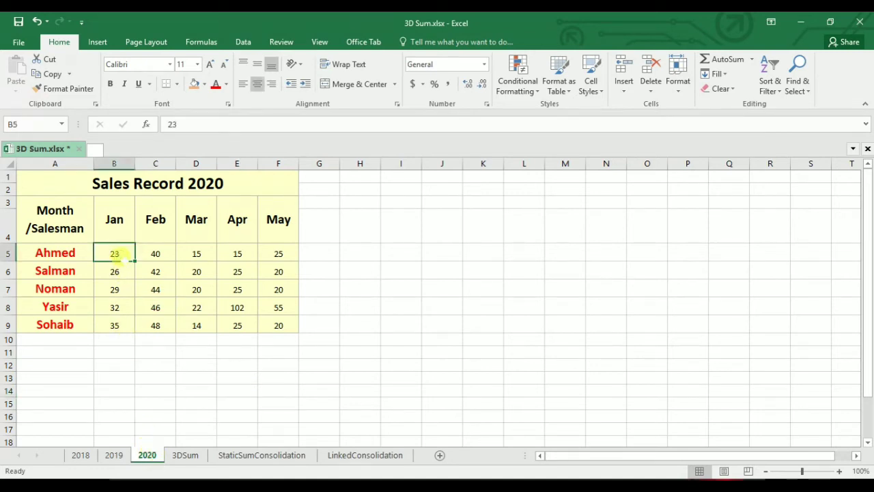
On the 3DSum sheet, fill the B5 formula across to column F and down to row 9
left_click(185, 455)
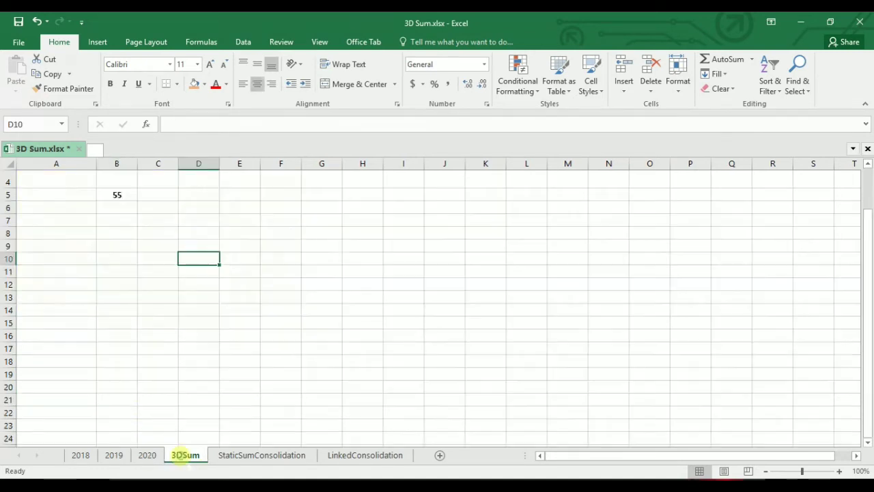
left_click(116, 194)
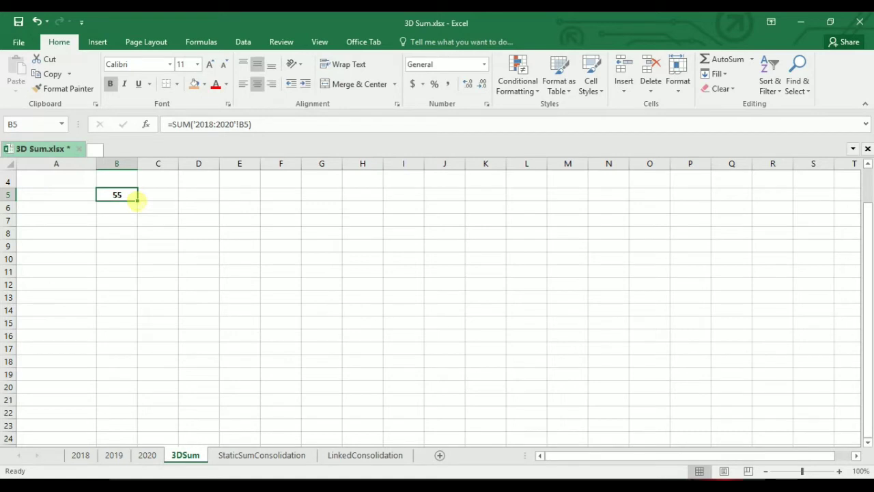
left_click_drag(136, 199, 136, 201)
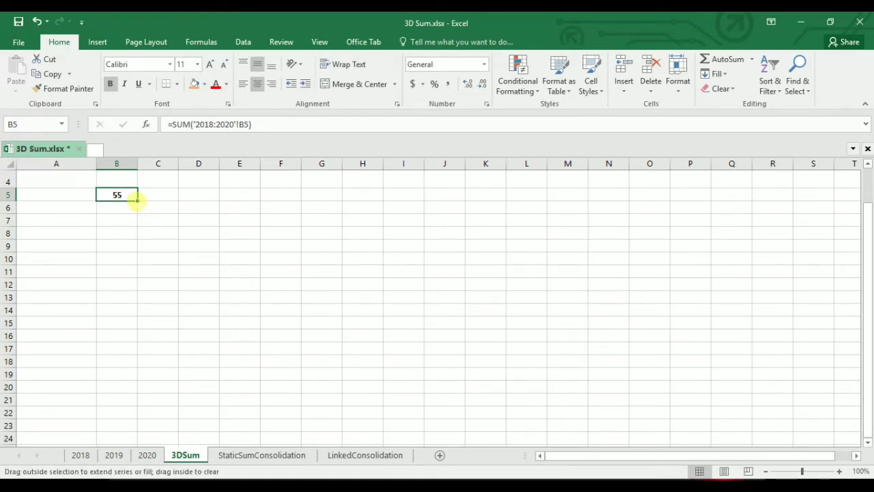
left_click_drag(136, 200, 225, 198)
left_click_drag(252, 196, 299, 198)
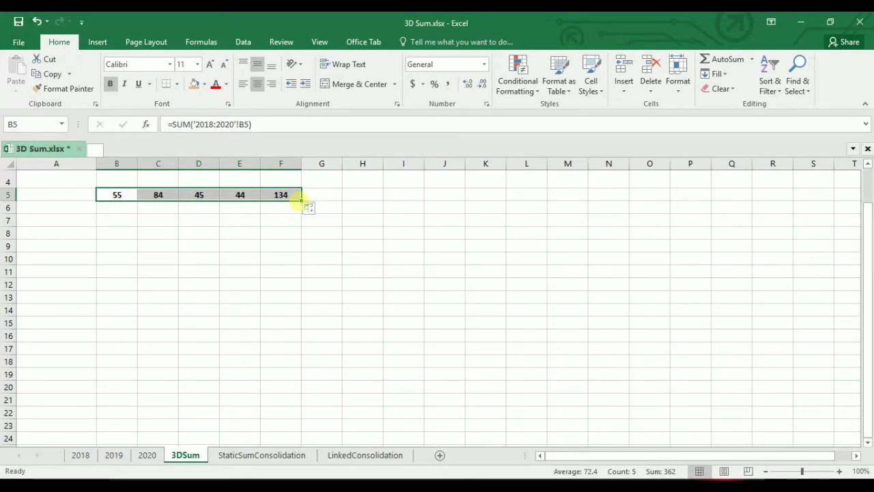
left_click_drag(299, 198, 298, 250)
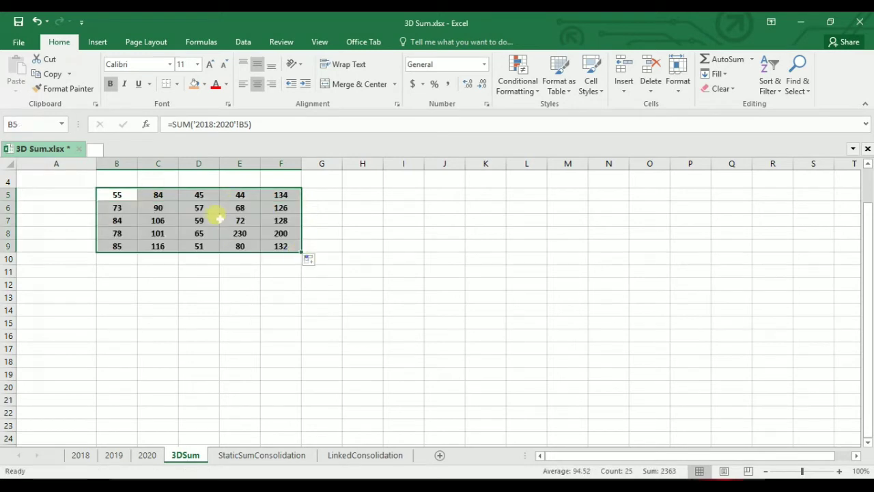
Compare the filled totals on the 3DSum sheet with the source tables on the 2018, 2019 and 2020 sheets
left_click(80, 455)
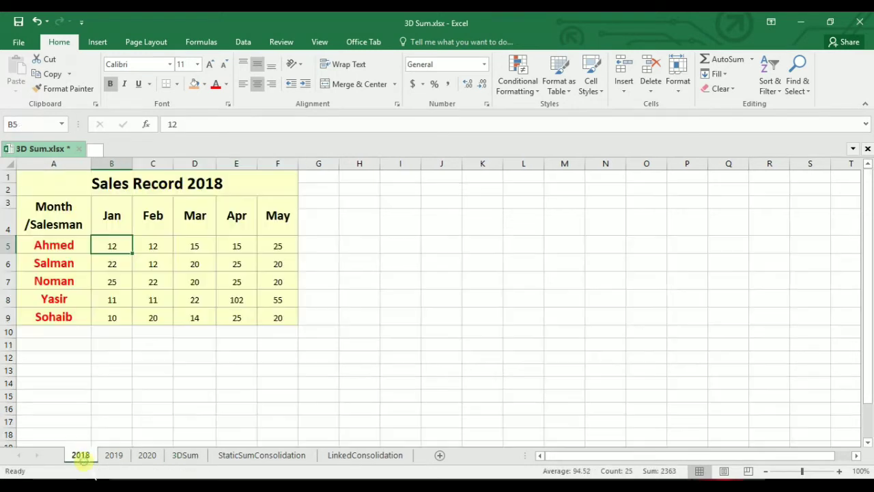
left_click(113, 455)
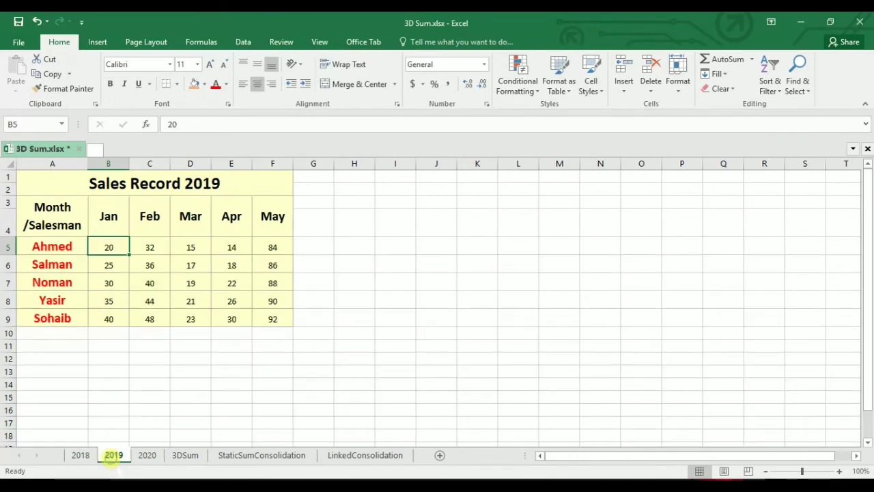
left_click(147, 455)
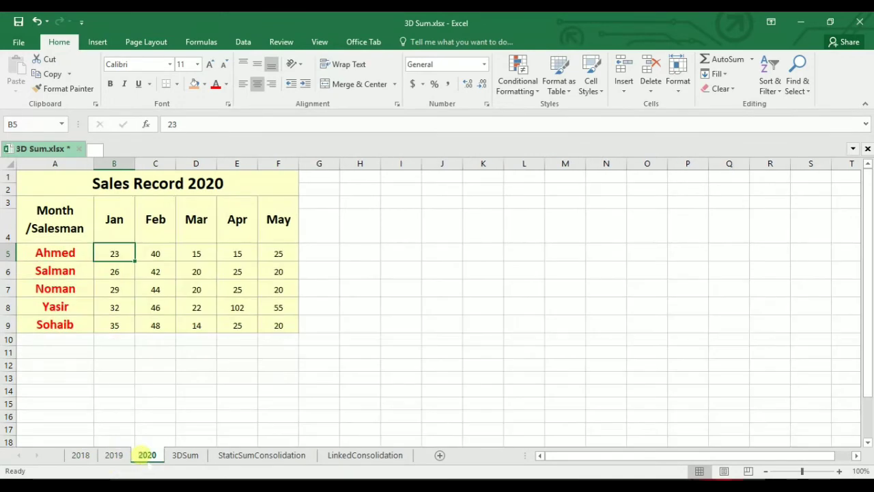
left_click(179, 455)
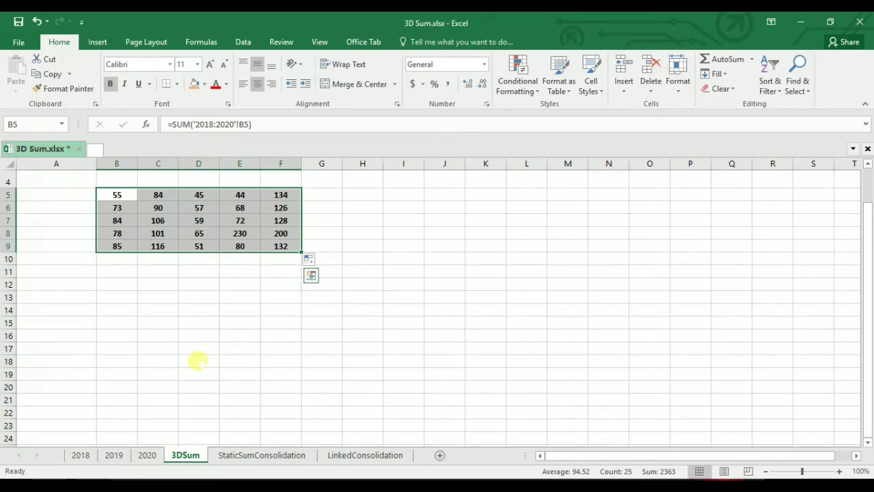
left_click(198, 285)
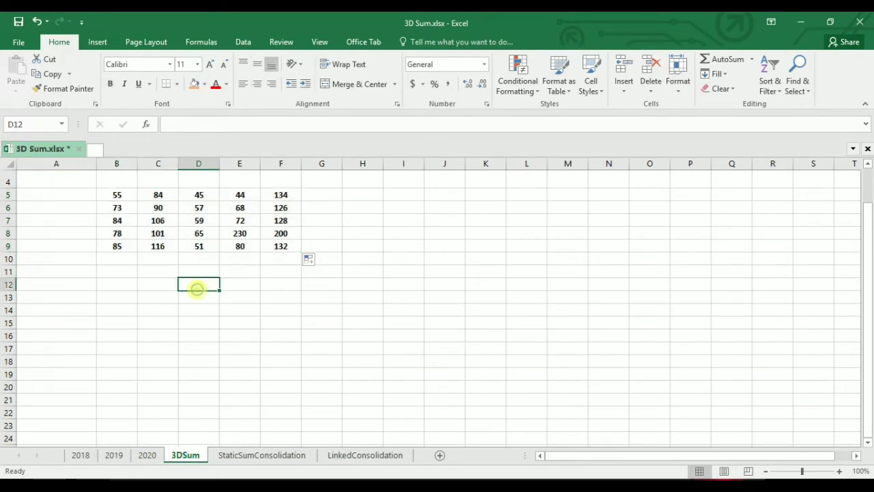
left_click(213, 314)
left_click(213, 320)
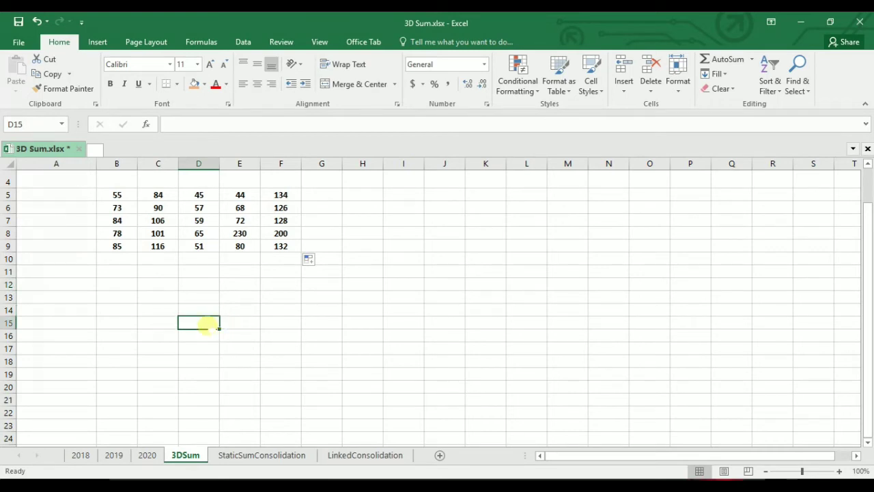
Examine the full sales table range on the 2018, 2019 and 2020 sheets to compare layout and position
left_click(75, 454)
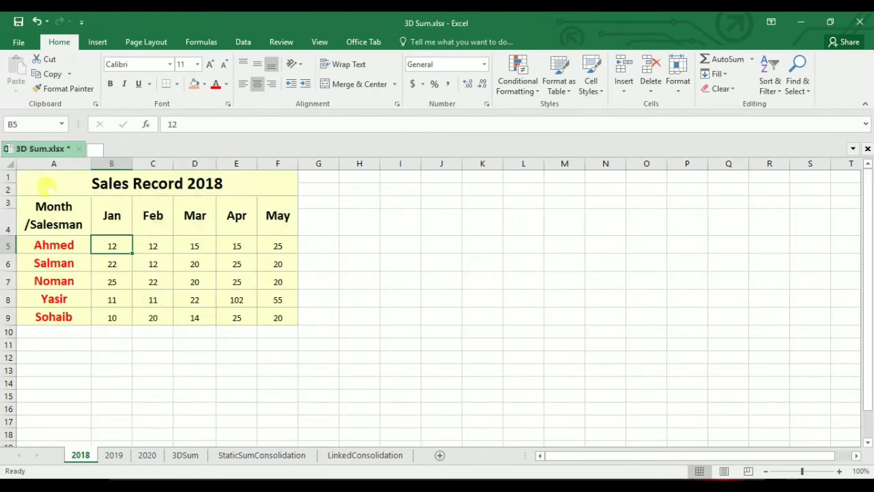
left_click_drag(43, 185, 267, 335)
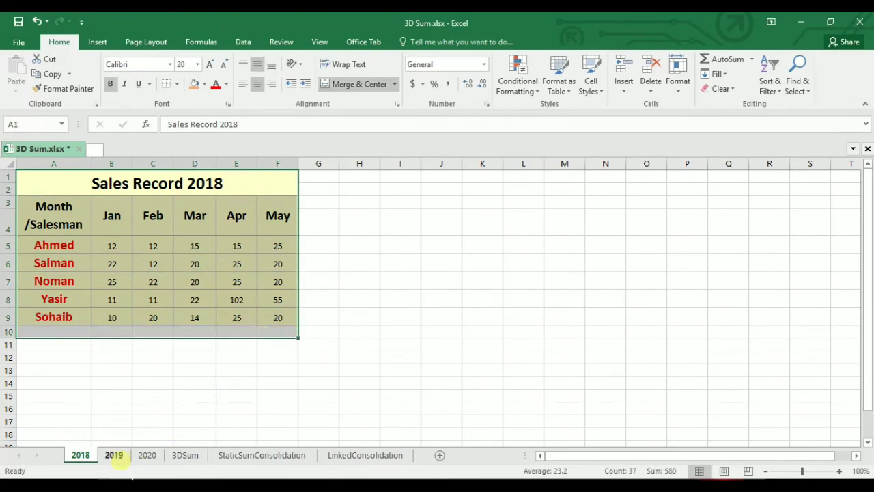
left_click(114, 455)
left_click_drag(39, 180, 220, 331)
left_click(147, 455)
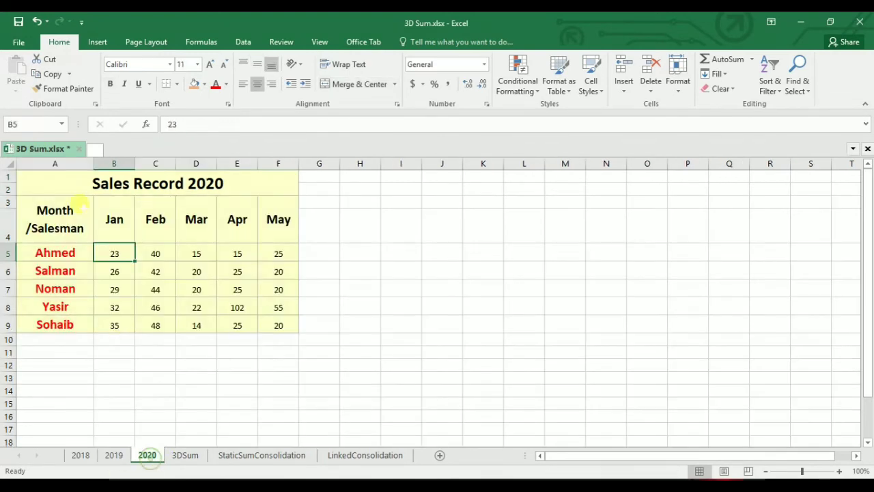
left_click_drag(58, 188, 253, 335)
left_click(251, 339)
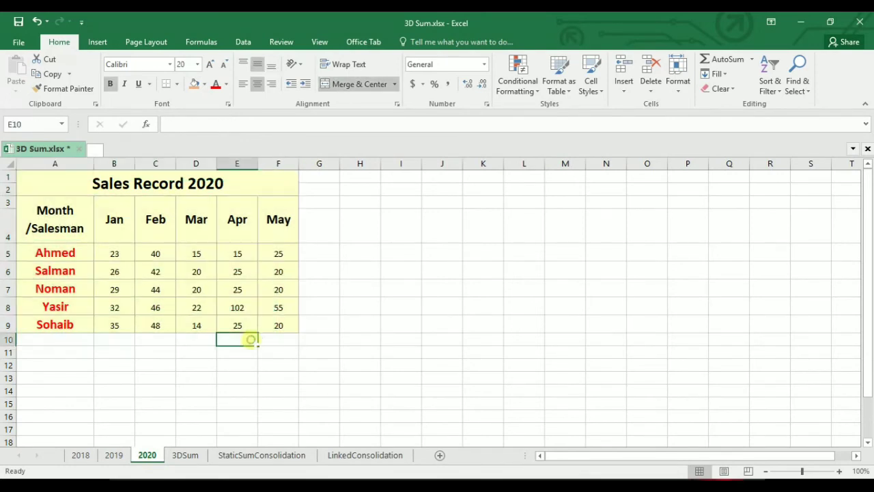
Check the first salesman's January figure in B5 on the 2018 and 2019 sheets for matching cell position
left_click(80, 455)
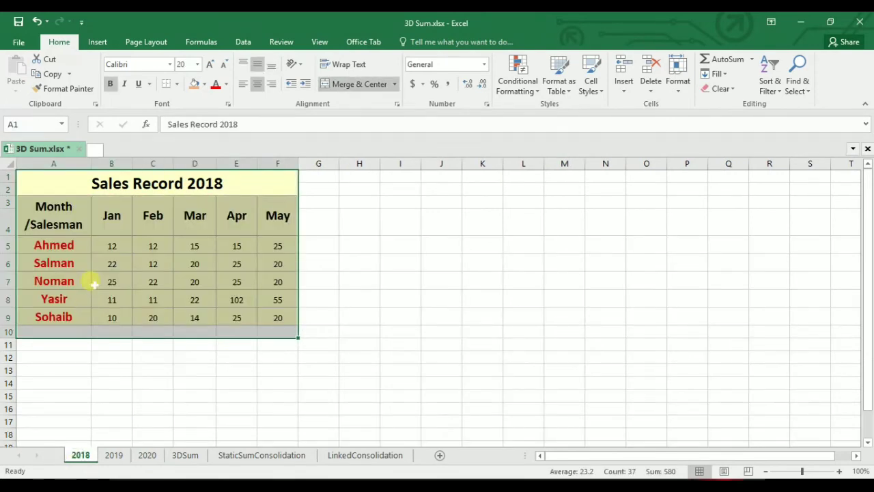
left_click(106, 245)
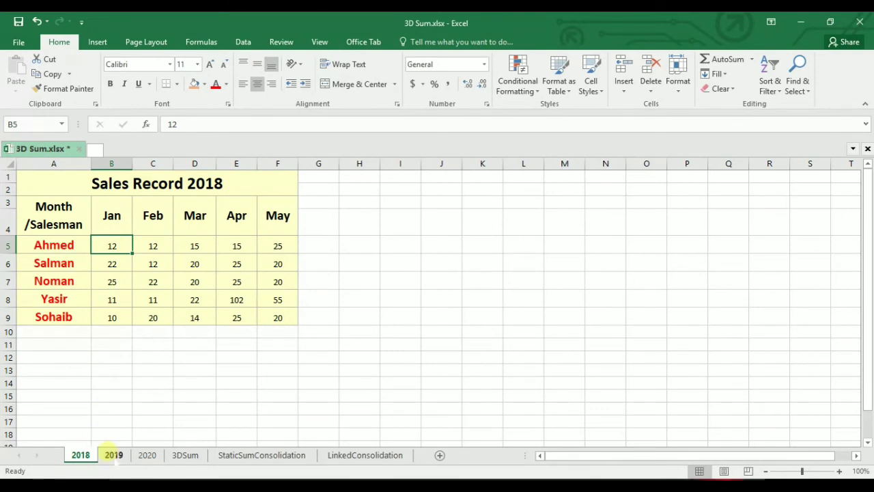
left_click(113, 454)
left_click(109, 248)
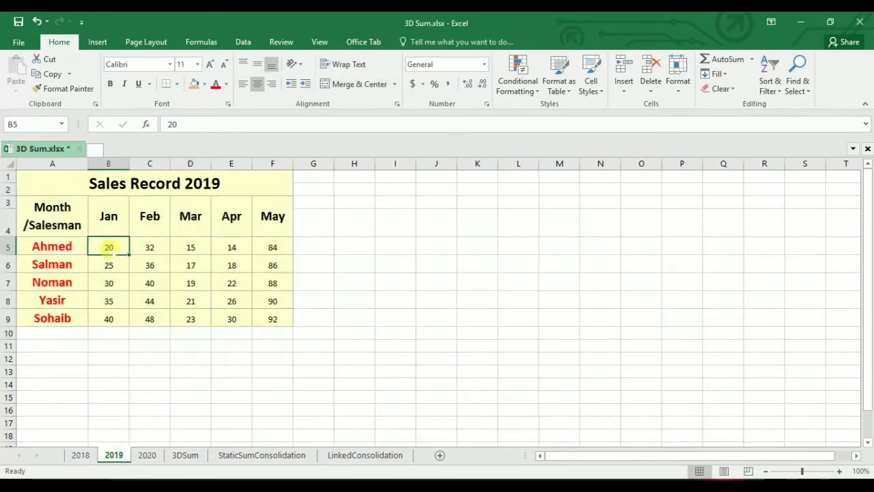
left_click(165, 359)
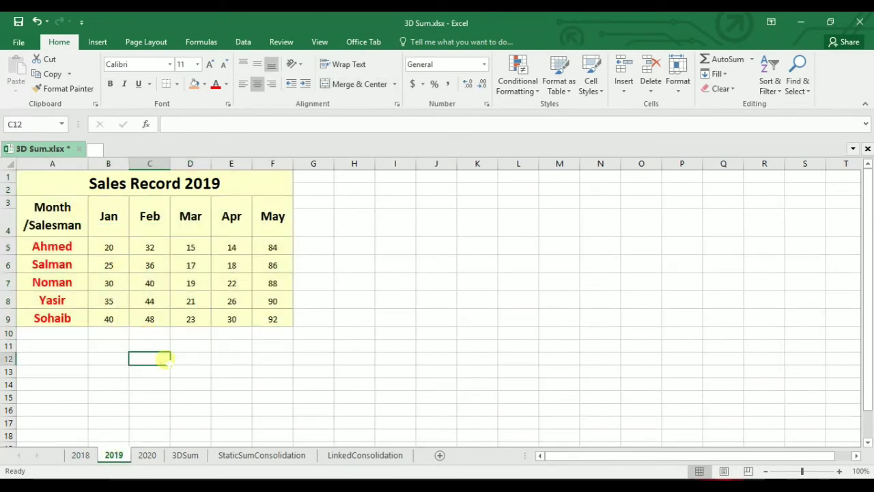
Try to move the entire 2019 sales table, including its merged title, to a range starting at F4
left_click_drag(41, 334, 164, 346)
left_click_drag(31, 182, 433, 362)
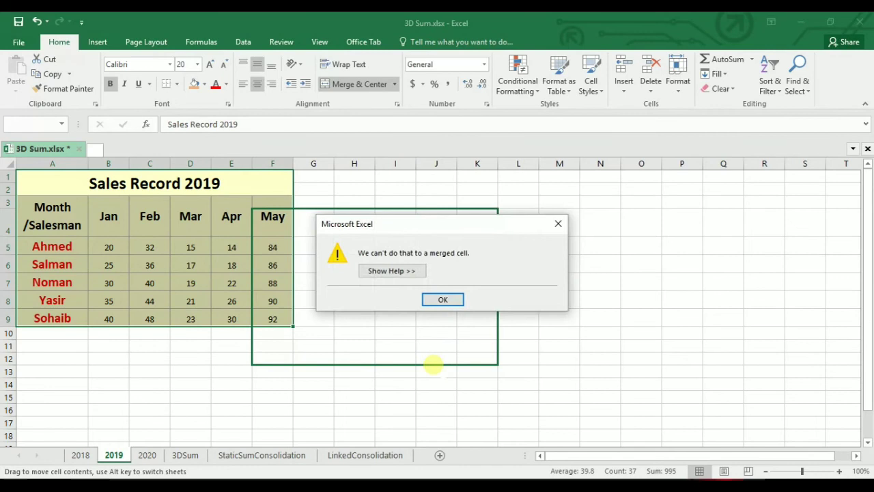
left_click(442, 299)
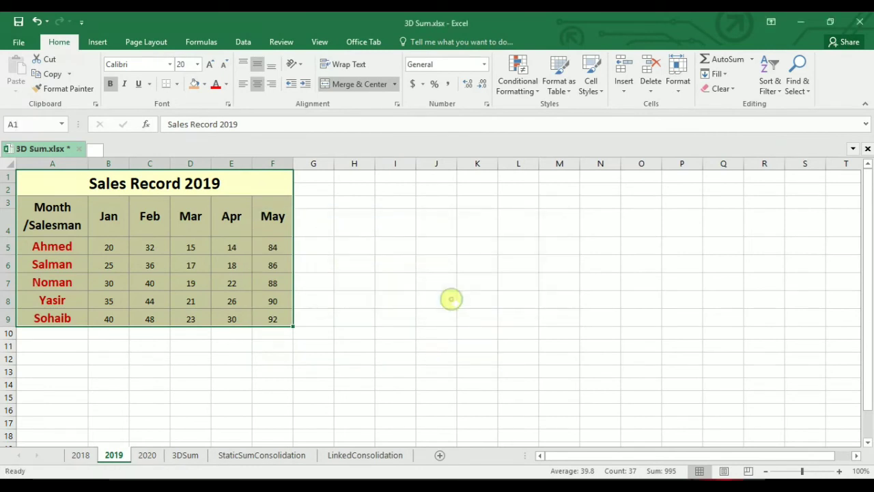
Move the 2019 sales table without its title from A3:F9 to D9:I15 on the same sheet
left_click(271, 278)
mouse_move(39, 211)
left_mouse_down()
mouse_move(273, 312)
mouse_move(306, 344)
mouse_move(406, 396)
left_mouse_up()
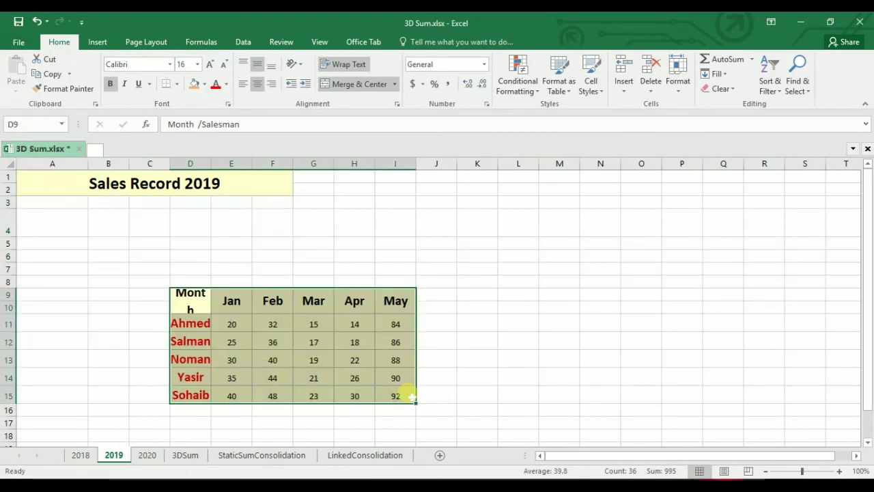
left_click(442, 304)
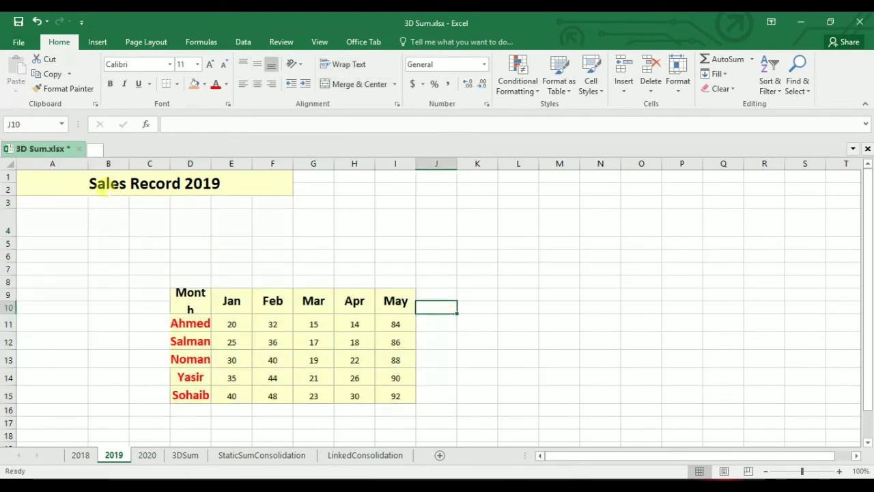
Examine the totals on the 3DSum sheet against the relocated 2019 table
left_click(185, 454)
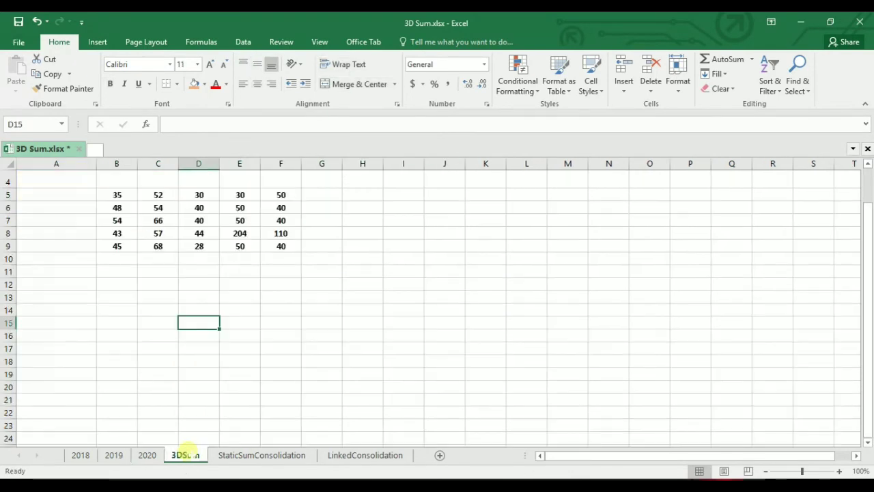
left_click(251, 337)
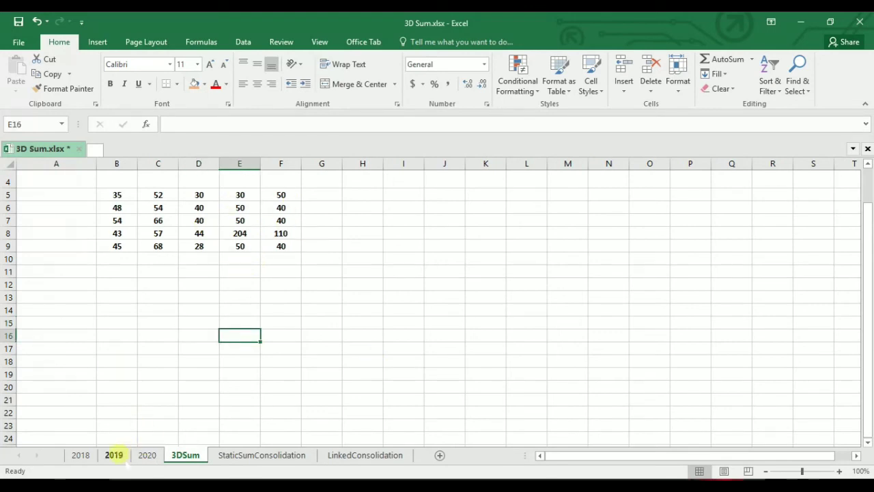
left_click(114, 455)
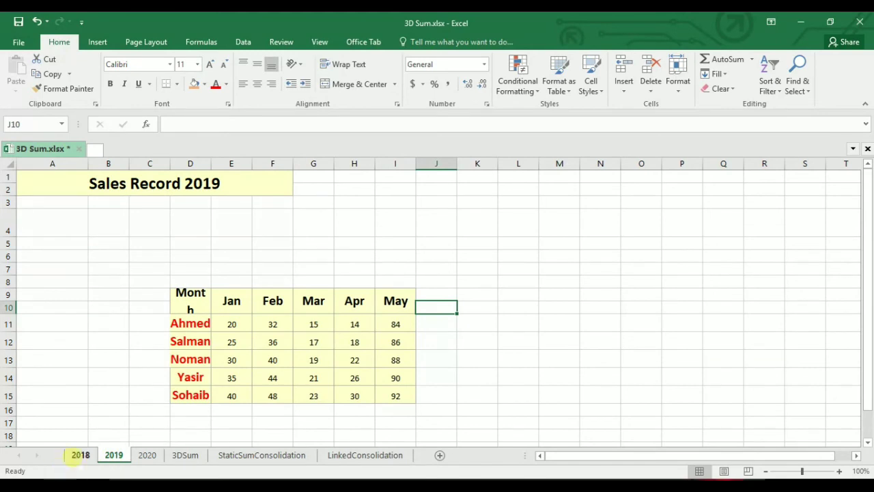
On the 2018 sheet, move the sales table without its title to H5:M11
left_click(80, 454)
left_click_drag(65, 211, 578, 347)
left_click(274, 396)
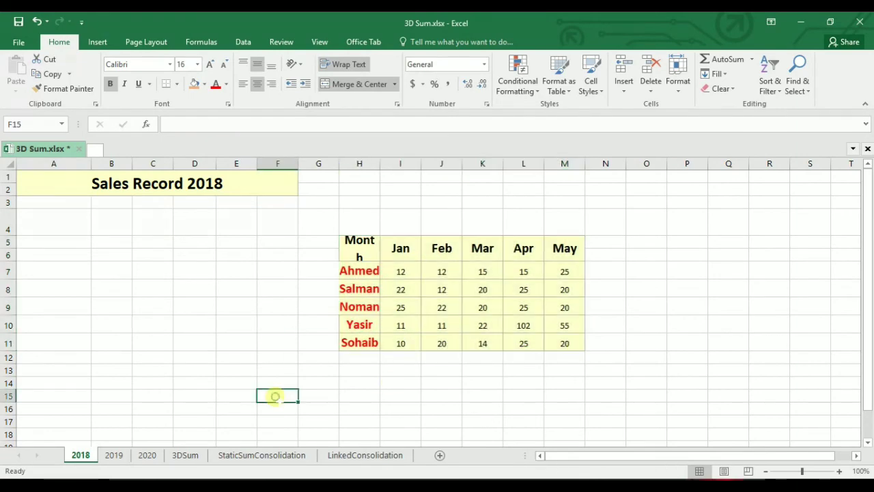
On the 2020 sheet, move the sales table without its title to J6:O12
left_click(147, 455)
left_click_drag(32, 226, 663, 353)
left_click(332, 359)
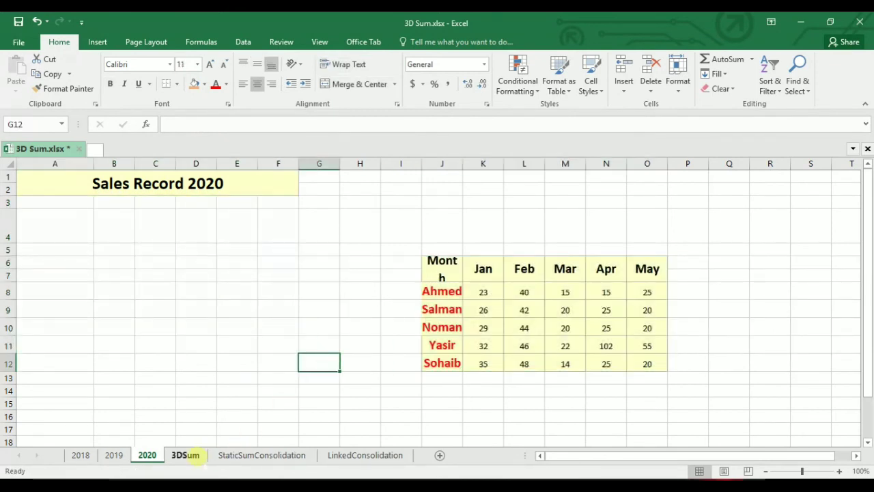
Examine the 3D SUM results on the 3DSum sheet with all three source tables relocated
left_click(185, 454)
left_click_drag(302, 197, 101, 308)
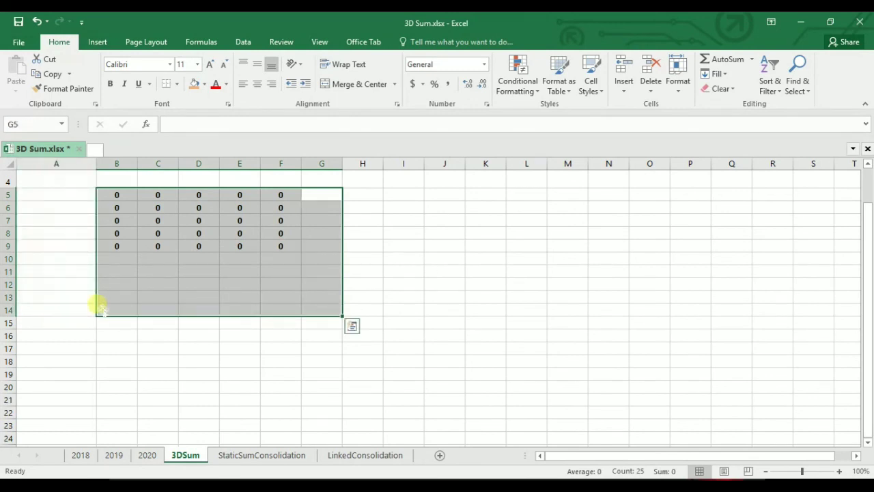